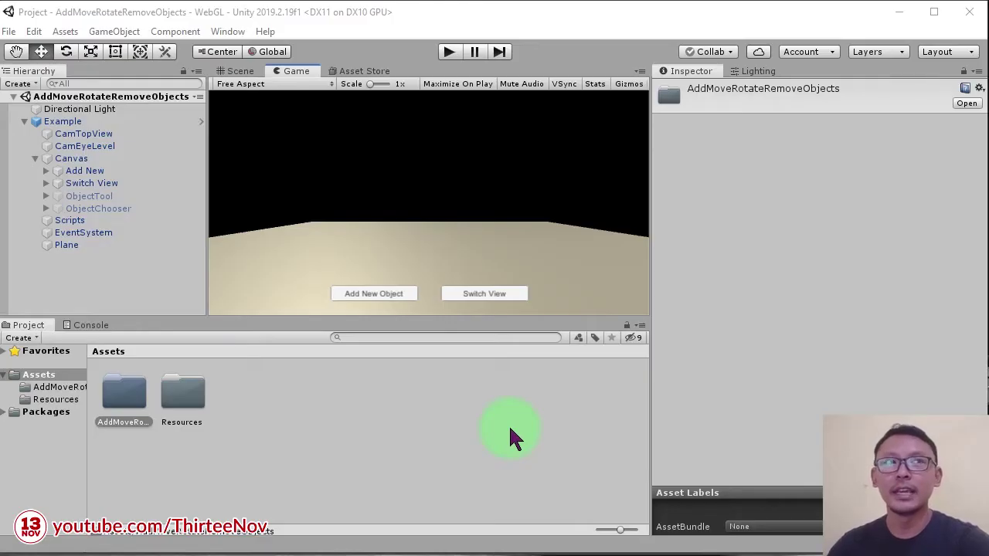
# Step: Run the AddMoveRotateRemoveObjects scene in play mode and switch the running example to its top view
pyautogui.click(512, 431)
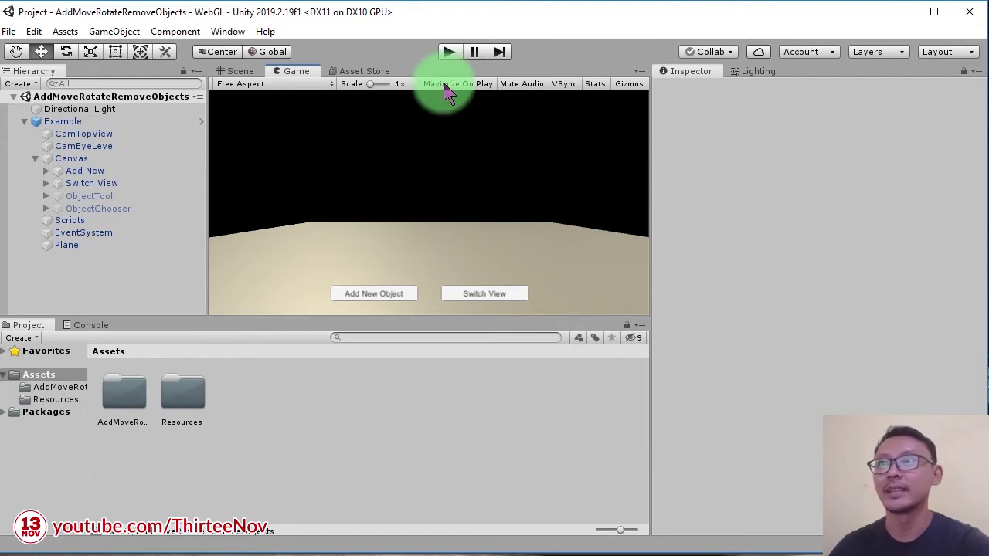
pyautogui.click(450, 53)
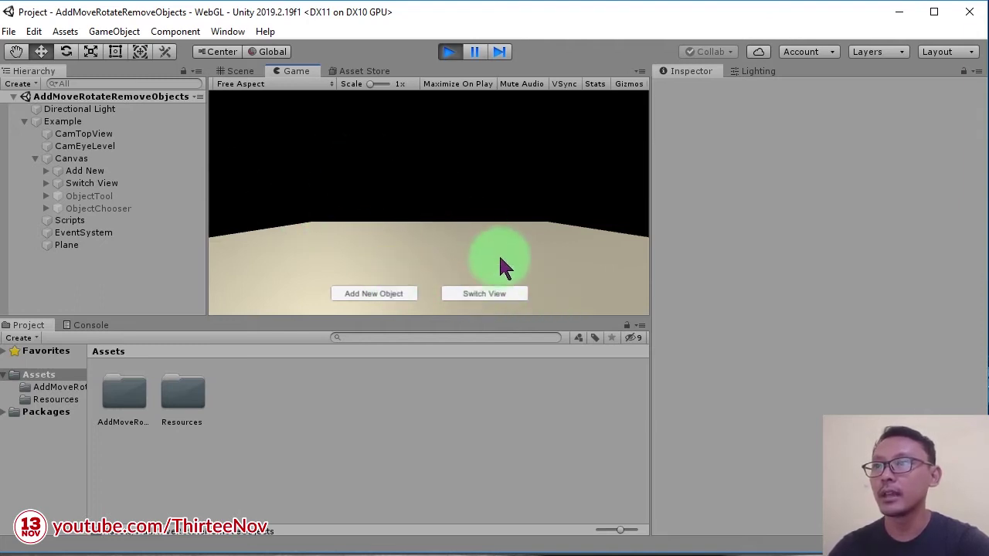
pyautogui.click(472, 292)
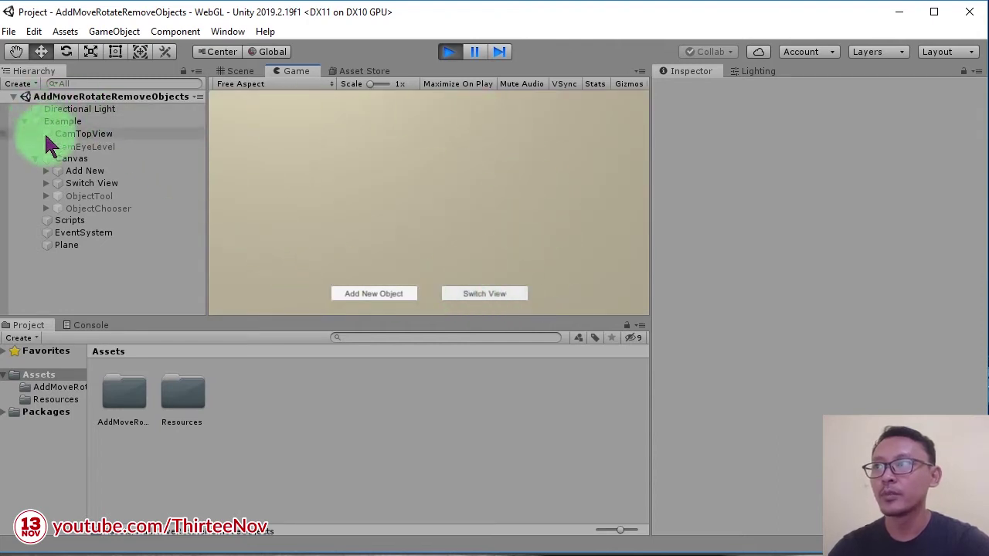
# Step: Examine the placement and settings of the CamTopView and CamEyeLevel cameras in the Scene view, and return to the Game view
pyautogui.click(93, 136)
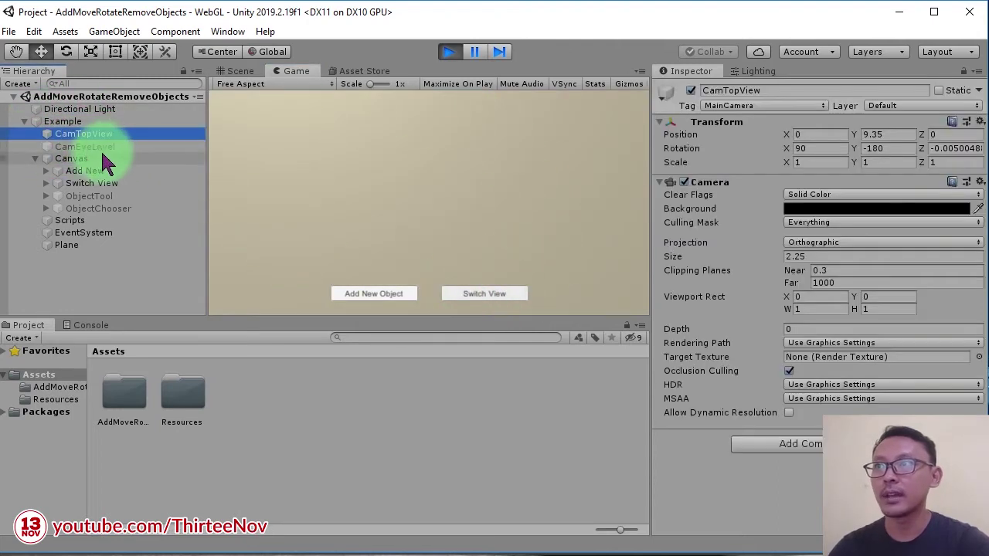
pyautogui.click(235, 71)
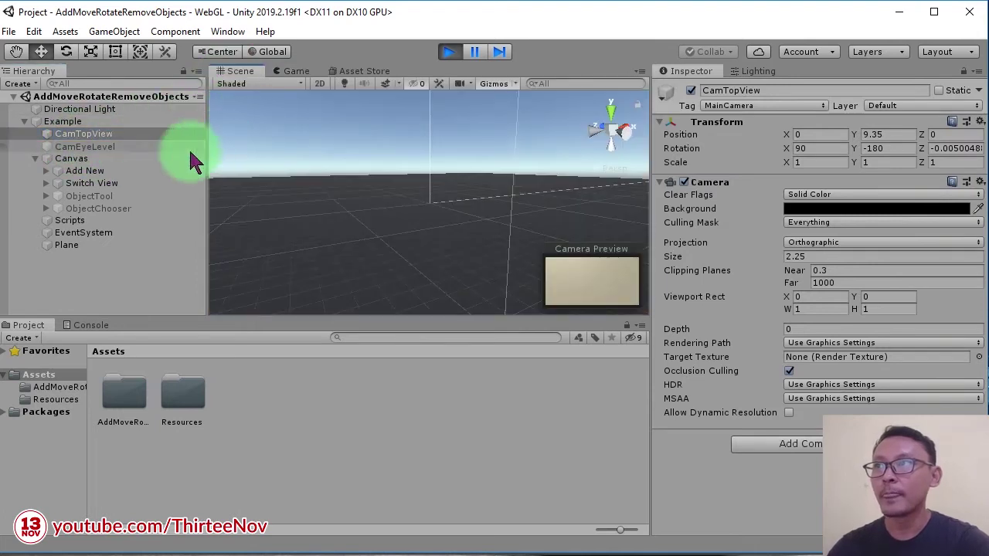
pyautogui.click(85, 146)
pyautogui.click(85, 134)
pyautogui.keyDown('alt'); pyautogui.moveTo(437, 183); pyautogui.dragTo(459, 177); pyautogui.keyUp('alt')
pyautogui.click(85, 146)
pyautogui.click(295, 71)
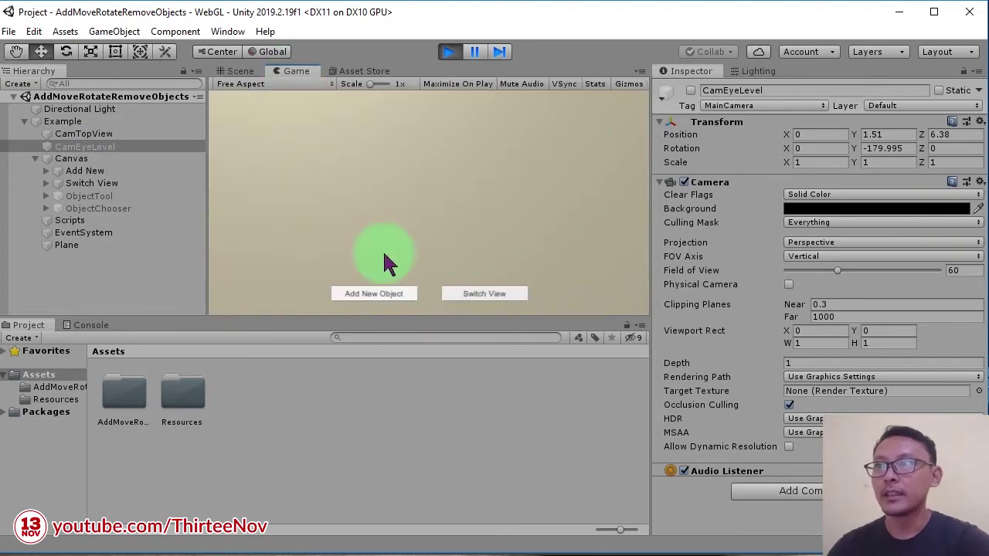
# Step: Switch the running example back and forth between its top and eye-level cameras, ending at eye level
pyautogui.click(485, 293)
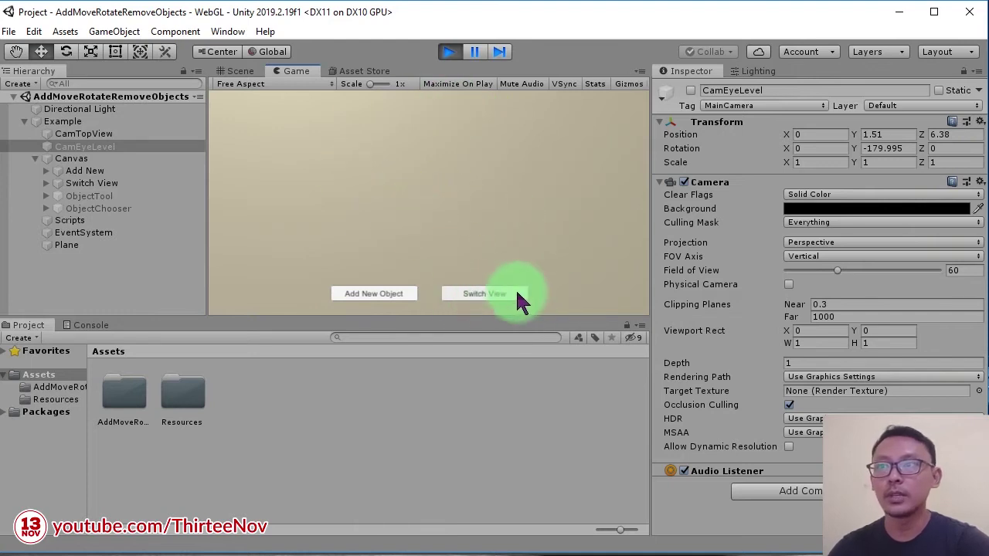
pyautogui.click(481, 295)
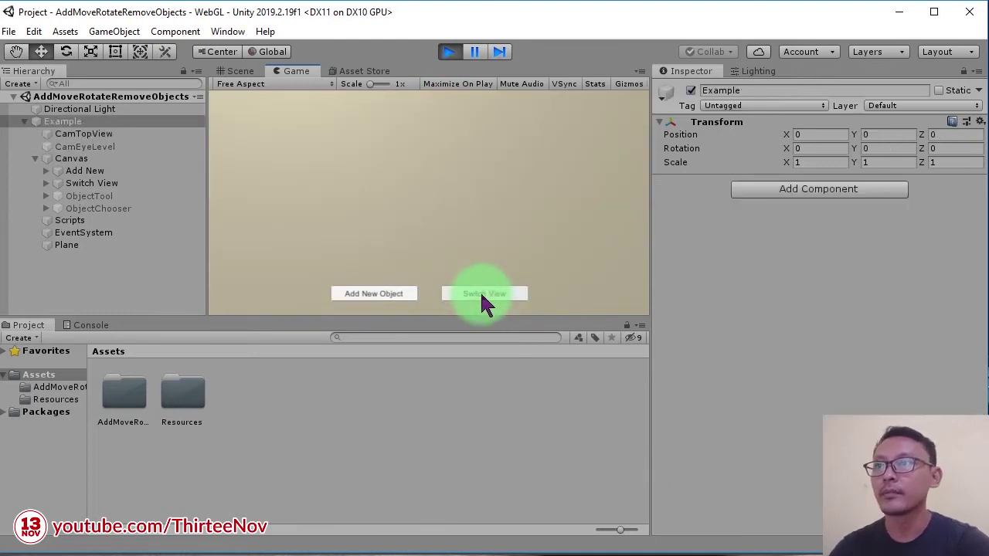
pyautogui.click(481, 294)
pyautogui.click(481, 294)
pyautogui.click(481, 295)
pyautogui.click(481, 295)
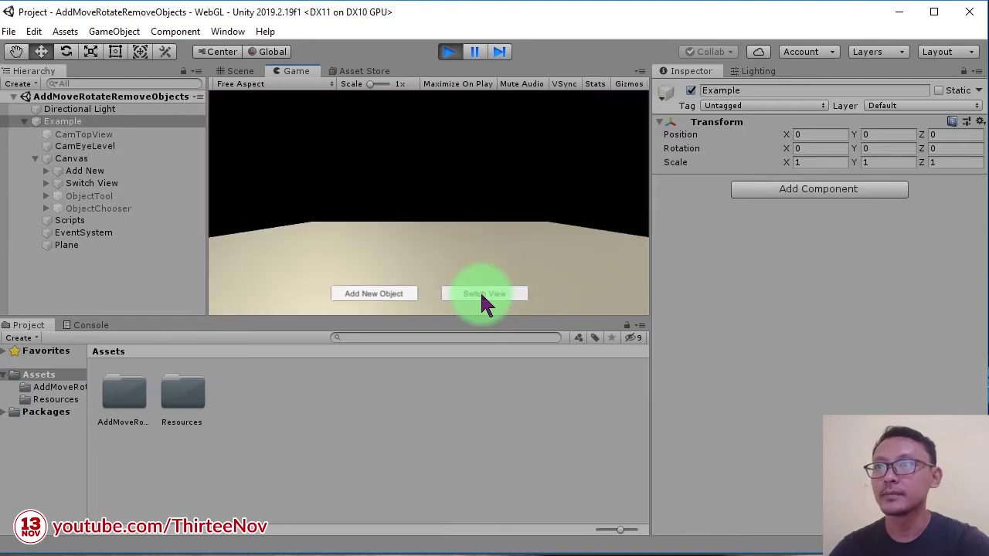
pyautogui.click(481, 295)
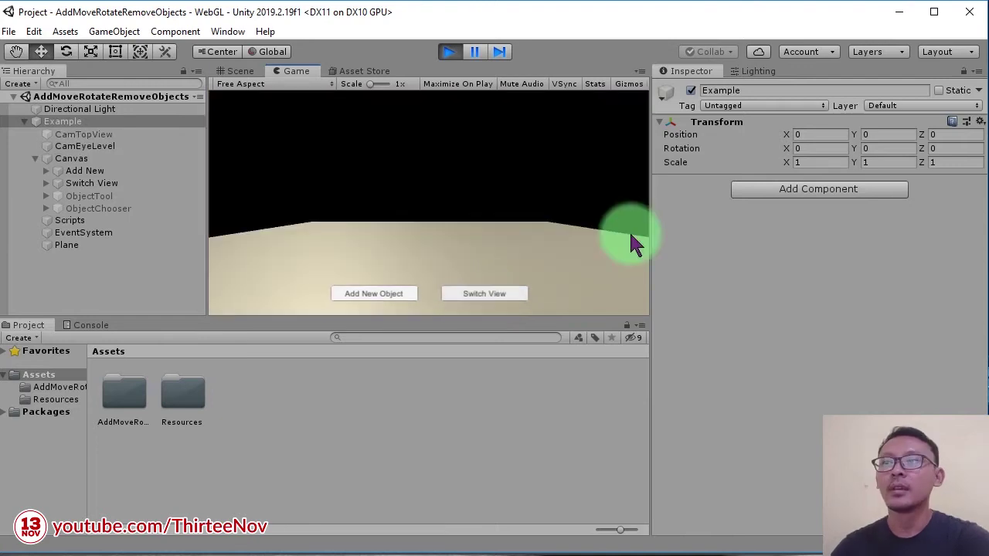
# Step: Add a cube to the running scene and move it toward the plane's lower left in top view
pyautogui.click(375, 295)
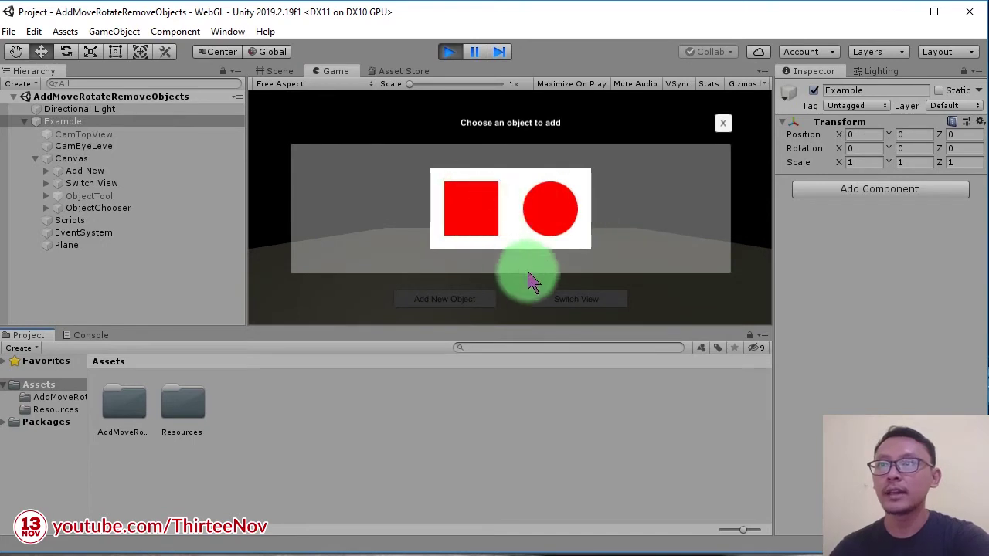
pyautogui.click(477, 223)
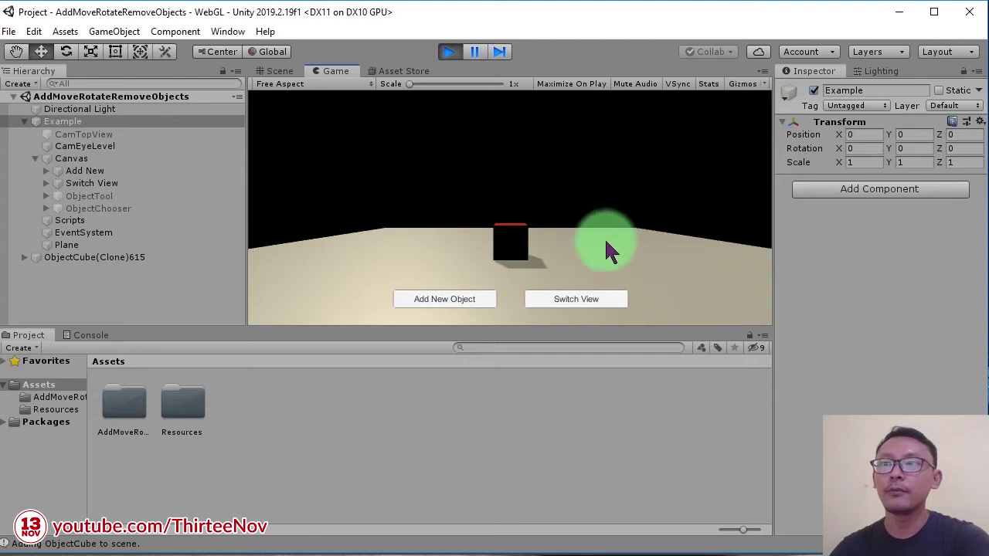
pyautogui.click(602, 300)
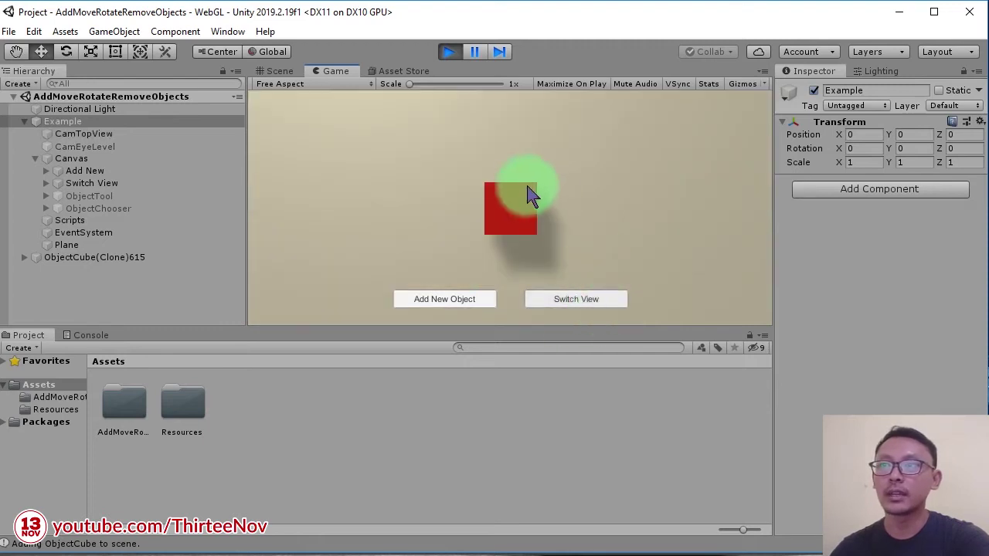
pyautogui.moveTo(521, 194); pyautogui.dragTo(414, 245)
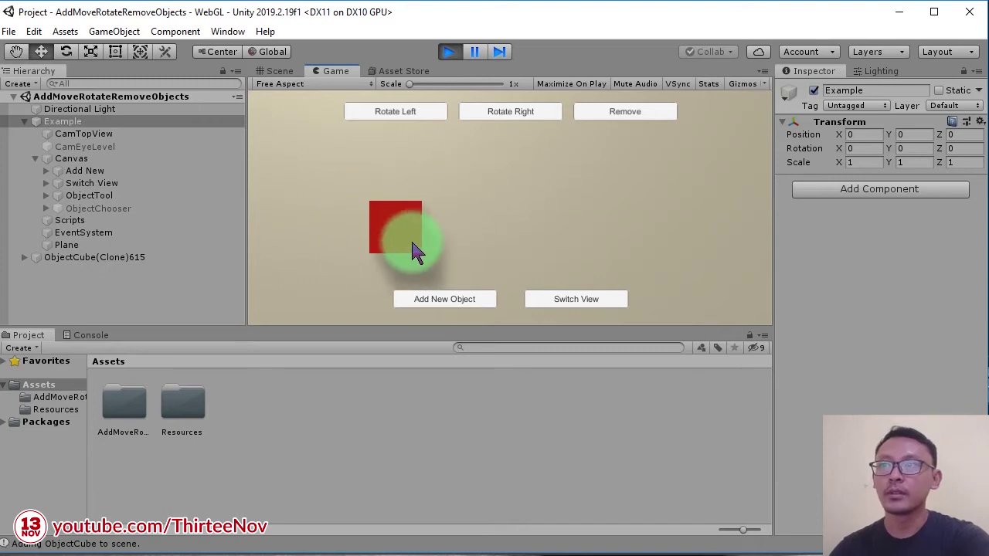
# Step: Add two more cubes, placing one at the plane's upper right and the other at its upper left
pyautogui.click(437, 297)
pyautogui.click(470, 218)
pyautogui.moveTo(470, 221); pyautogui.dragTo(607, 219)
pyautogui.click(467, 305)
pyautogui.click(489, 209)
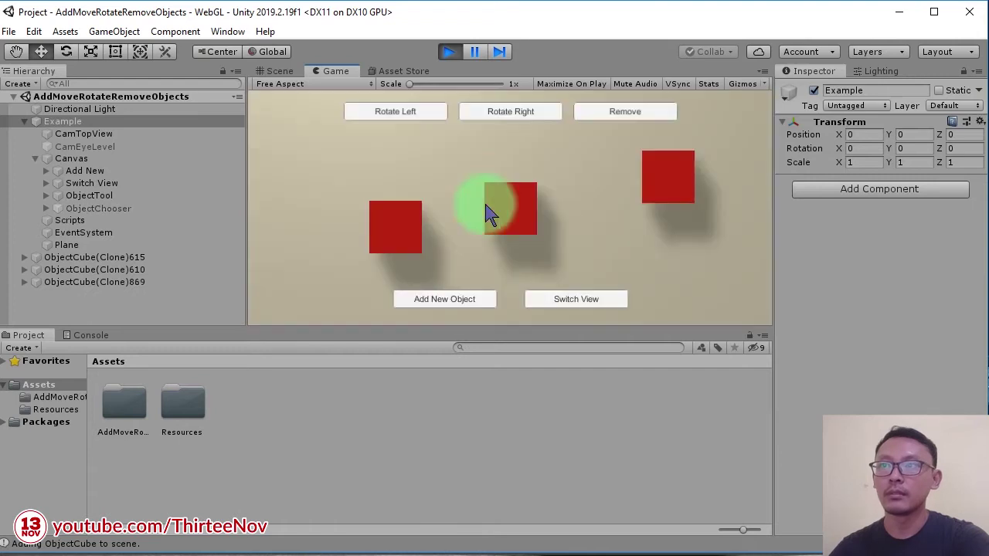
pyautogui.click(444, 309)
pyautogui.moveTo(509, 213); pyautogui.dragTo(316, 164)
# Step: Add two spheres and rearrange them with the cubes, placing both spheres between the left and right cubes
pyautogui.click(431, 298)
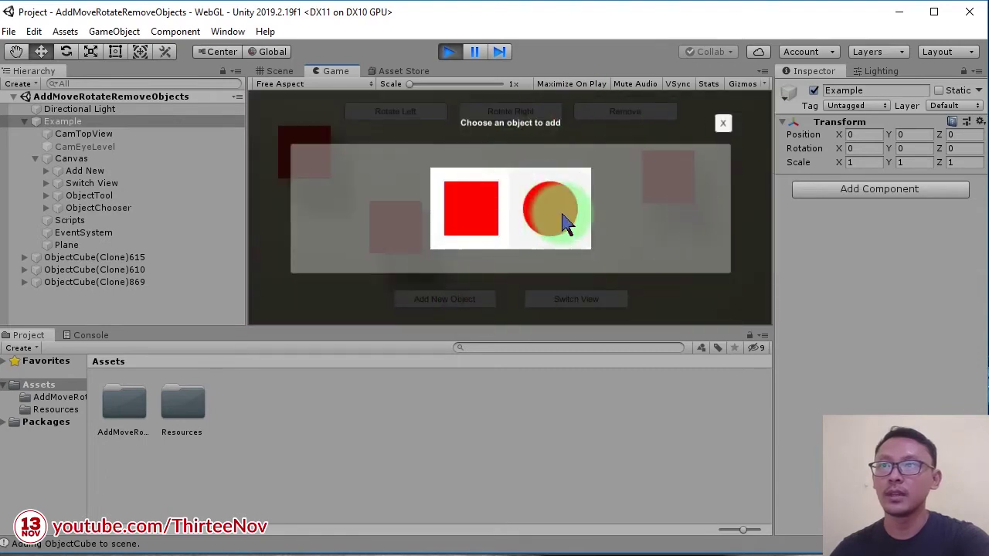
pyautogui.click(563, 220)
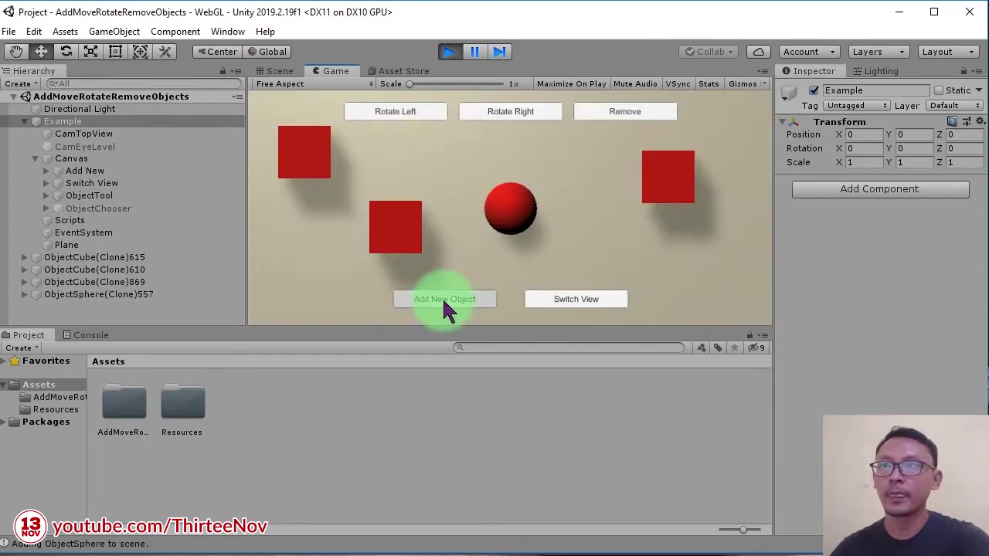
pyautogui.click(444, 301)
pyautogui.click(534, 214)
pyautogui.moveTo(516, 219); pyautogui.dragTo(598, 239)
pyautogui.moveTo(506, 199); pyautogui.dragTo(472, 190)
pyautogui.moveTo(442, 213); pyautogui.dragTo(401, 196)
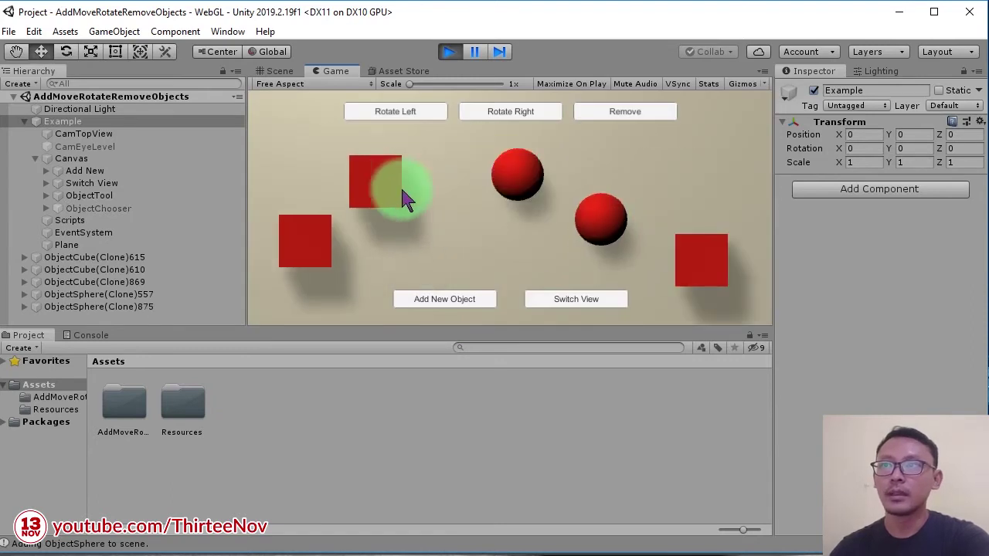
pyautogui.moveTo(515, 176); pyautogui.dragTo(458, 220)
# Step: Try left and right rotation on the upper-left cube until it sits diagonally, and shift and rotate the lower-left cube as well
pyautogui.click(353, 180)
pyautogui.click(402, 109)
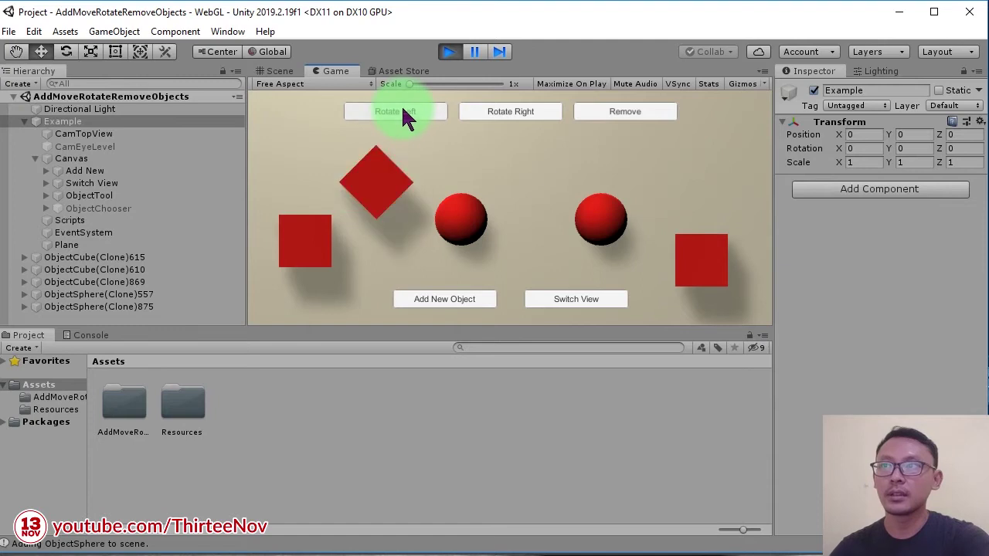
pyautogui.click(402, 109)
pyautogui.click(400, 111)
pyautogui.click(609, 120)
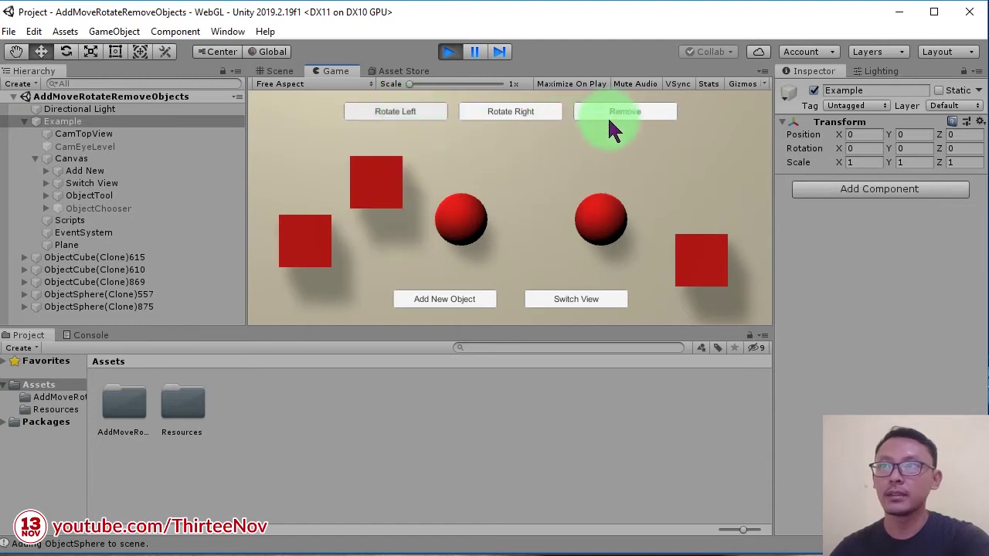
pyautogui.click(528, 116)
pyautogui.moveTo(320, 239); pyautogui.dragTo(364, 241)
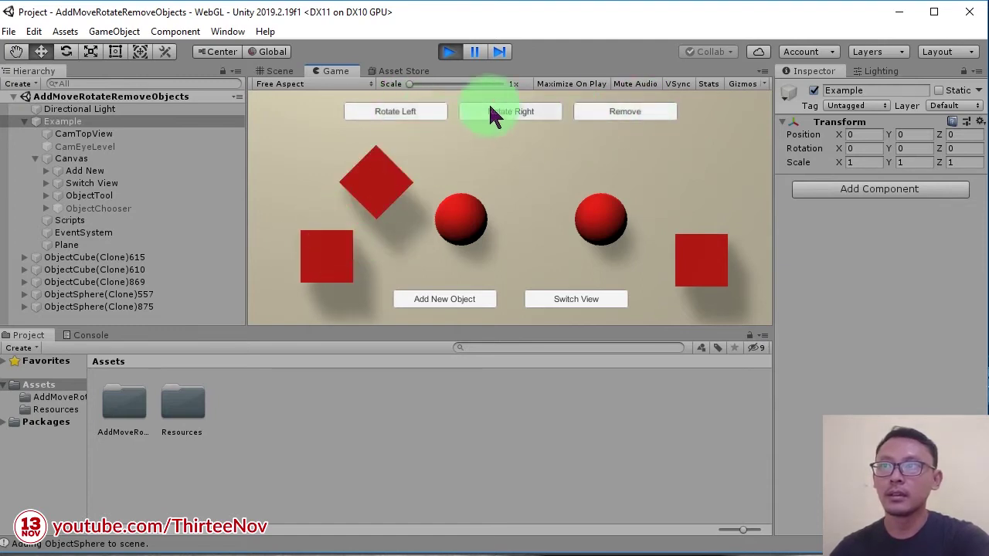
# Step: Check the arrangement at eye level, open and close the object chooser, and return to the top view
pyautogui.click(581, 299)
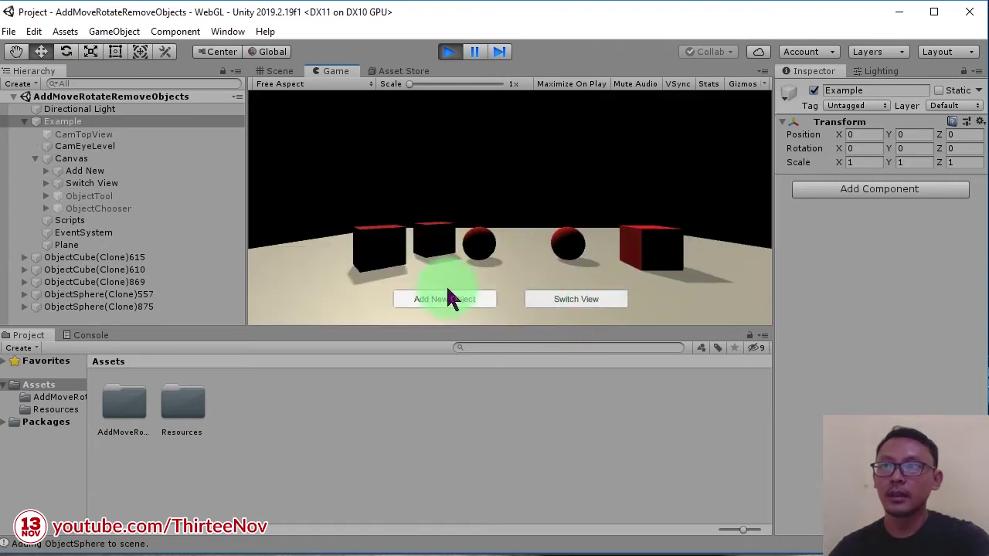
pyautogui.click(435, 301)
pyautogui.click(723, 124)
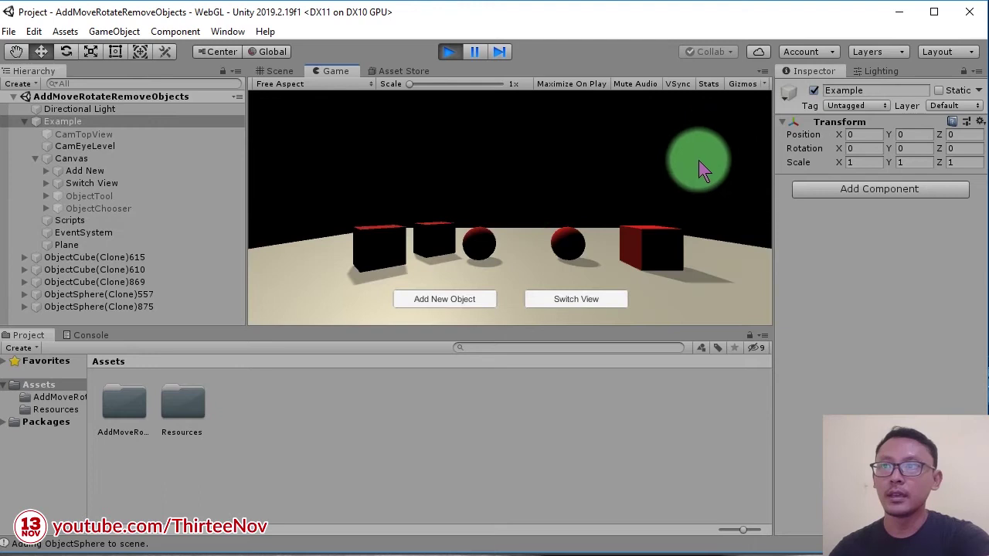
pyautogui.click(584, 301)
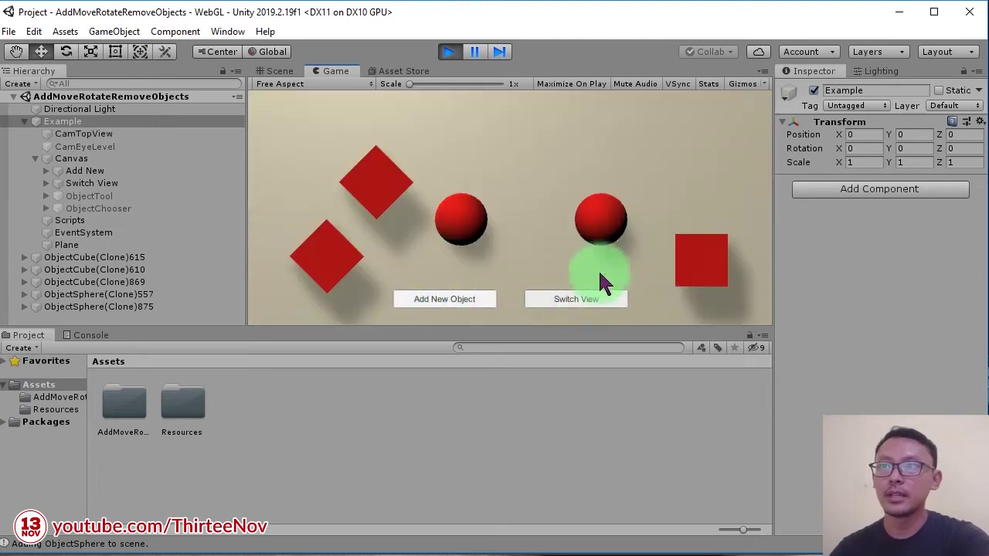
# Step: Remove the left sphere and the lower-left rotated cube from the running scene
pyautogui.moveTo(466, 226); pyautogui.dragTo(511, 183)
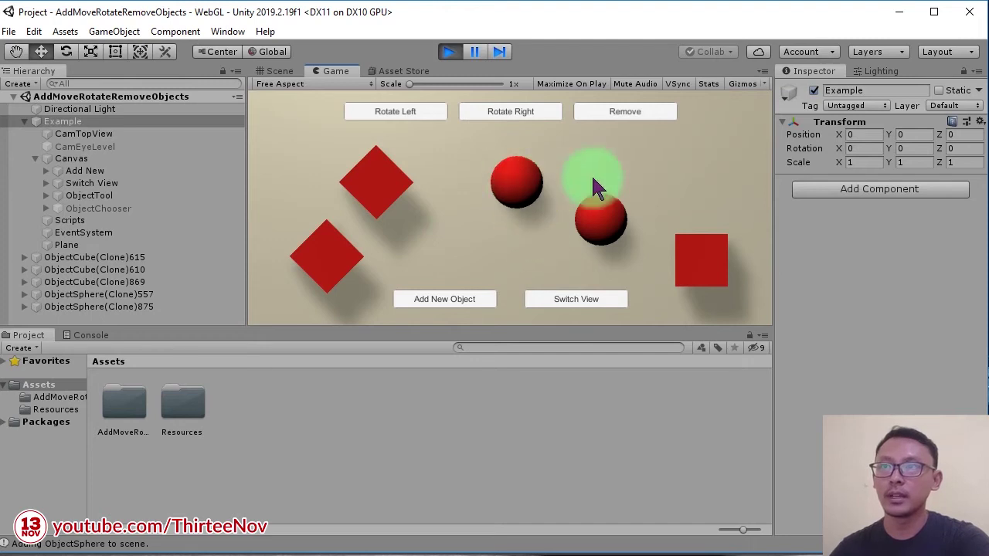
pyautogui.click(637, 111)
pyautogui.click(353, 259)
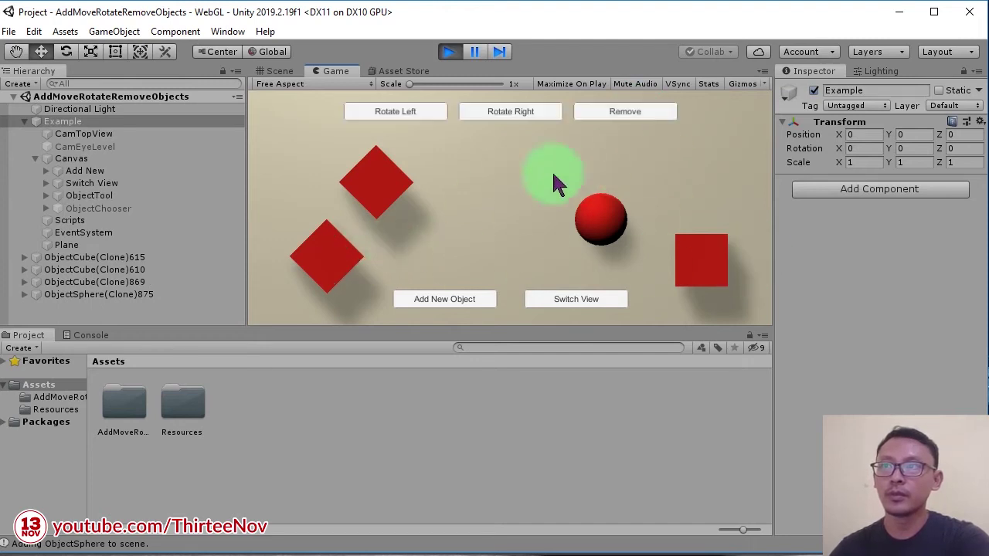
pyautogui.click(651, 113)
# Step: Move the remaining sphere up and the right cube to the plane's centre, and compare the layout in eye-level and top views
pyautogui.moveTo(590, 241); pyautogui.dragTo(620, 190)
pyautogui.moveTo(699, 259); pyautogui.dragTo(533, 230)
pyautogui.click(562, 298)
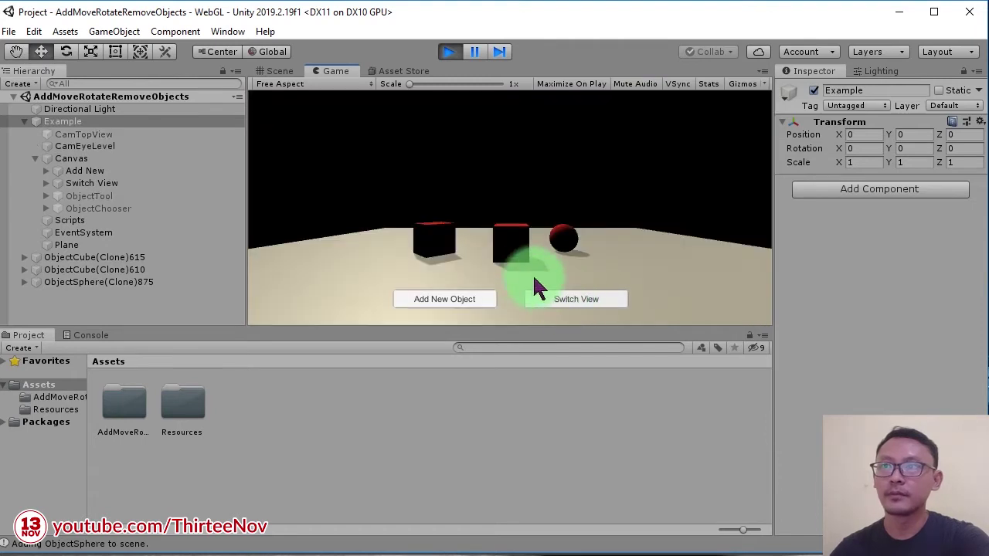
pyautogui.click(565, 293)
pyautogui.click(570, 294)
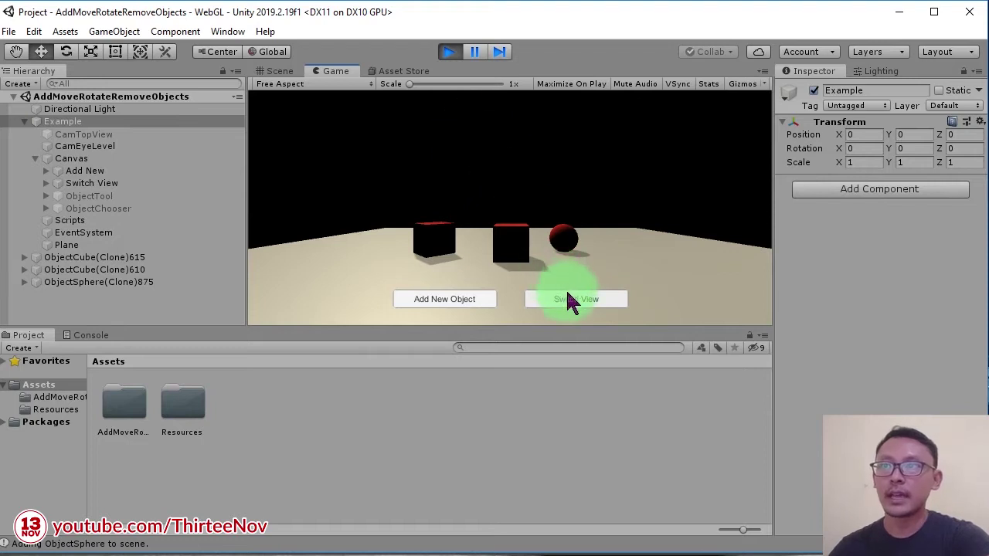
pyautogui.click(567, 295)
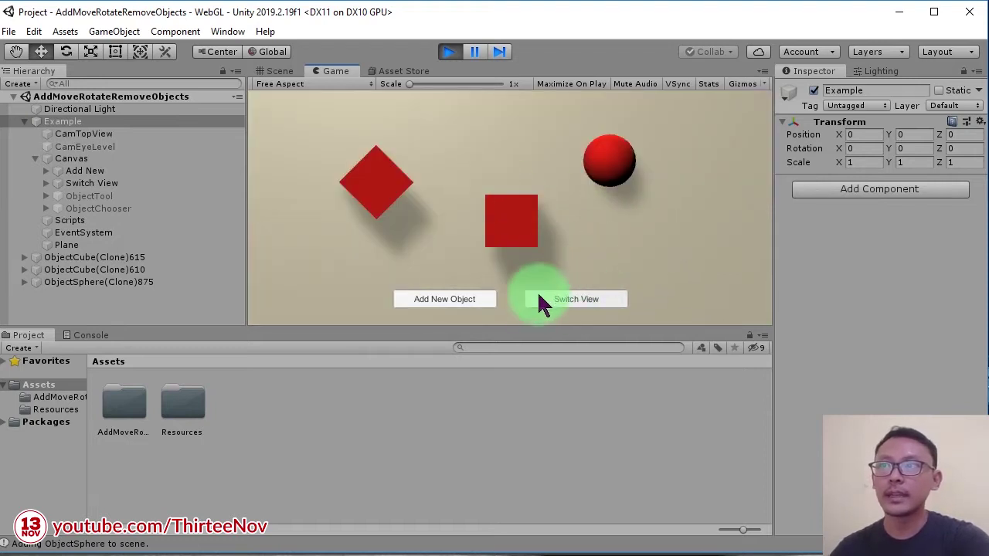
# Step: Compare the object chooser's thumbnails with the cube and sphere prefabs and thumbnail images in the Resources folder, and close the chooser
pyautogui.click(514, 224)
pyautogui.click(453, 303)
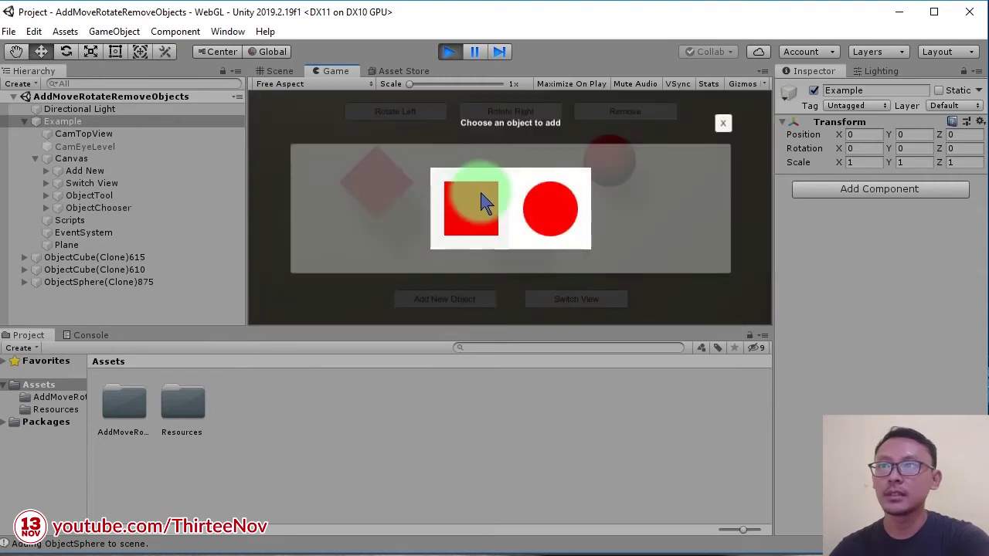
pyautogui.doubleClick(195, 405)
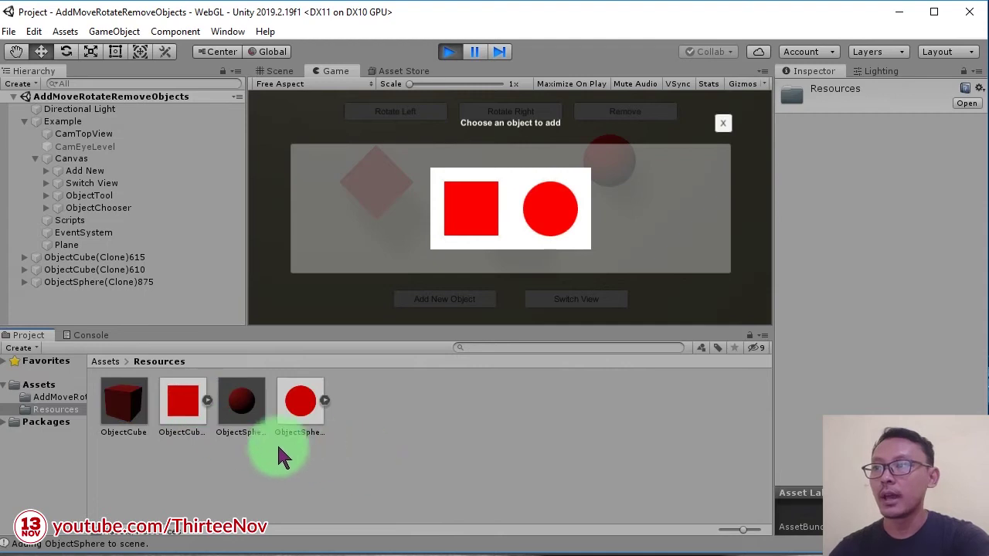
pyautogui.click(124, 397)
pyautogui.click(182, 402)
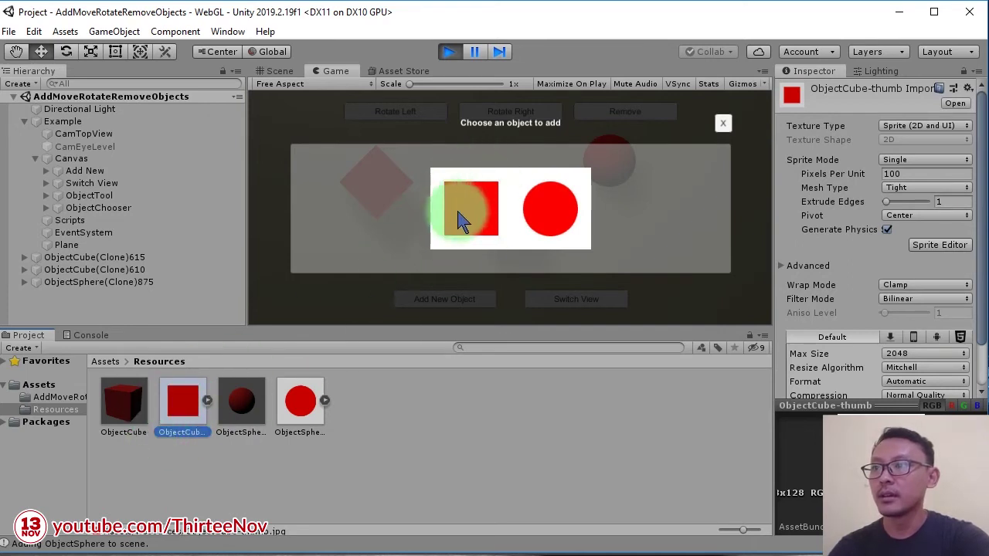
pyautogui.click(246, 408)
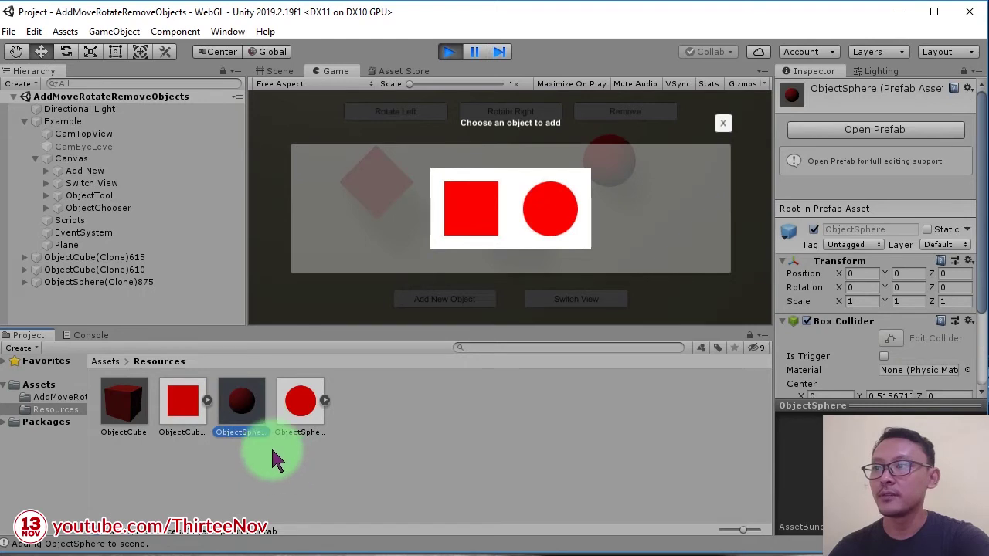
pyautogui.click(300, 407)
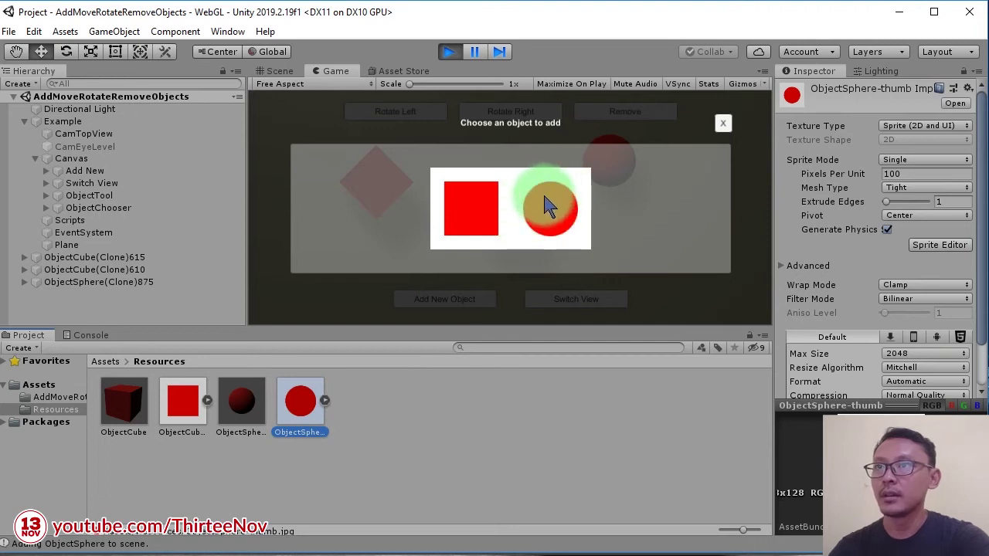
pyautogui.moveTo(546, 205); pyautogui.dragTo(717, 126)
pyautogui.click(723, 124)
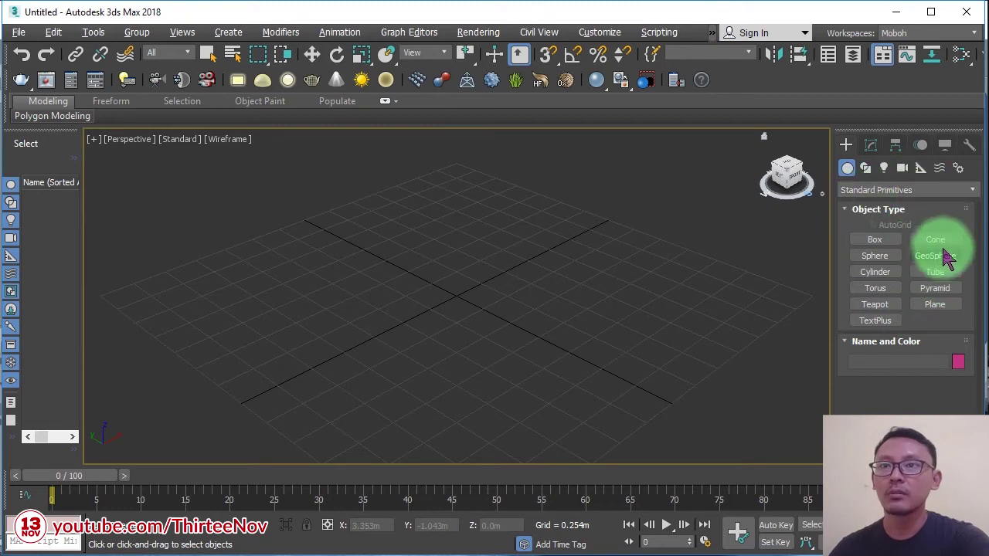
# Step: Create a teapot primitive at the centre of the grid in the perspective view in 3ds Max
pyautogui.click(879, 306)
pyautogui.moveTo(462, 295); pyautogui.dragTo(525, 320)
pyautogui.rightClick(584, 351)
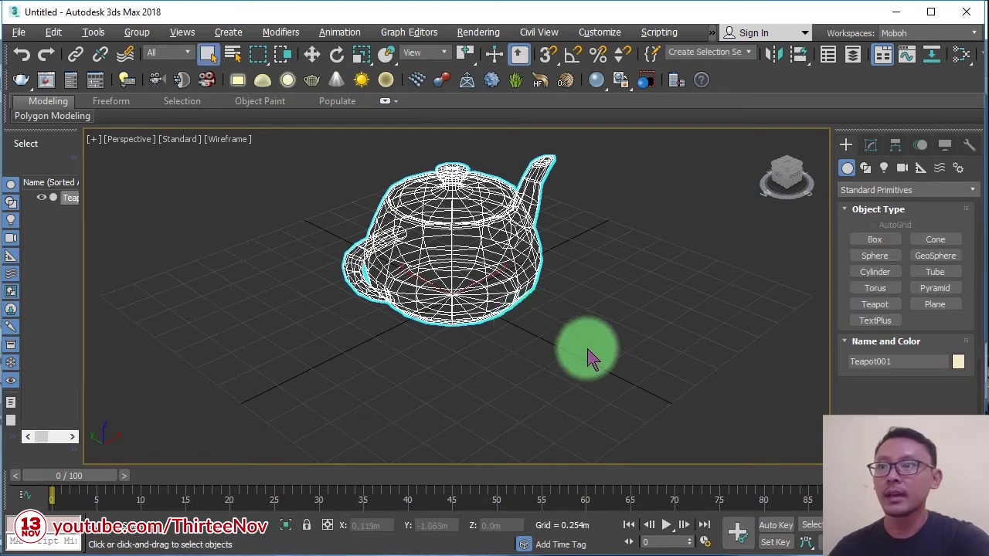
# Step: Export the teapot model into the Unity project's Assets folder under the file name Teapot
pyautogui.click(19, 31)
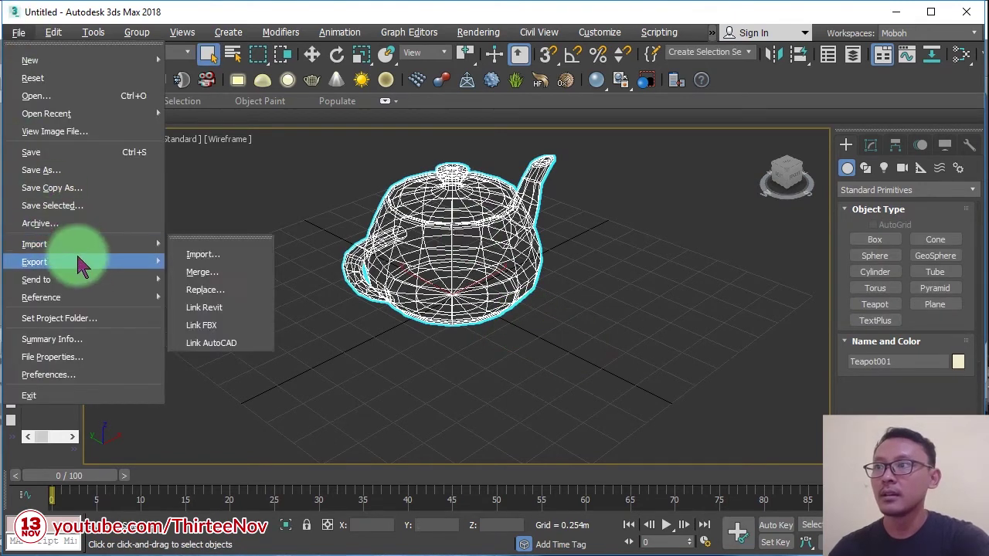
pyautogui.moveTo(77, 260)
pyautogui.click(209, 287)
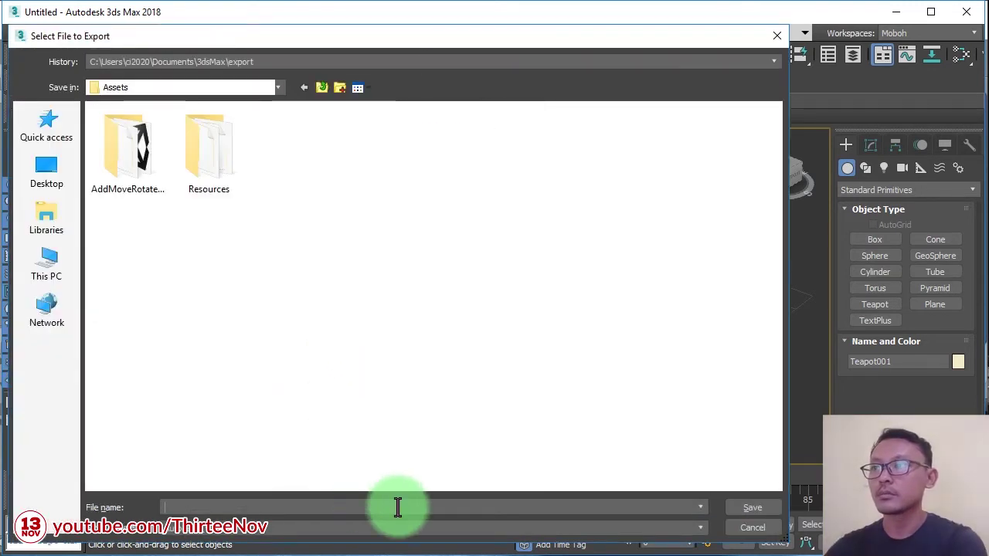
pyautogui.write('Teapot')
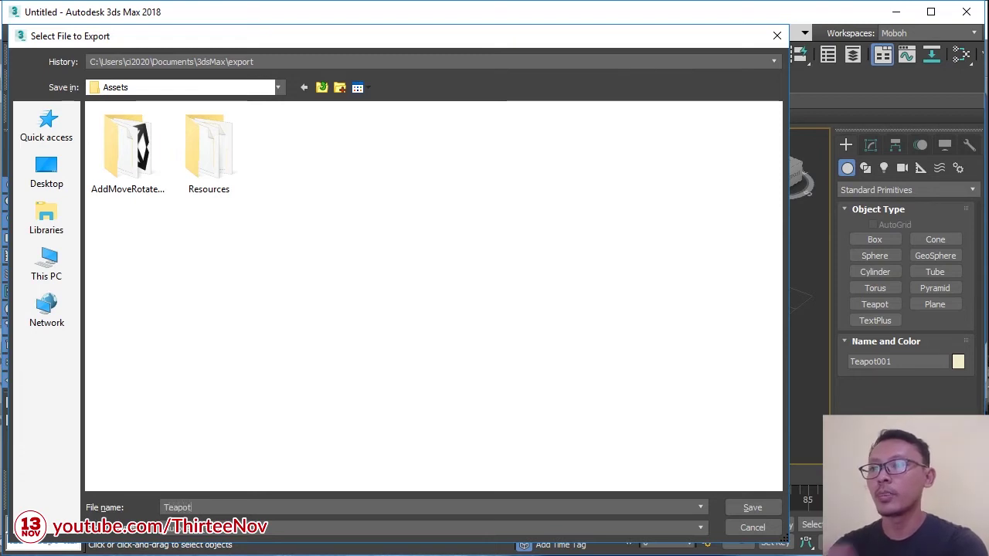
pyautogui.press('Return')
pyautogui.click(692, 540)
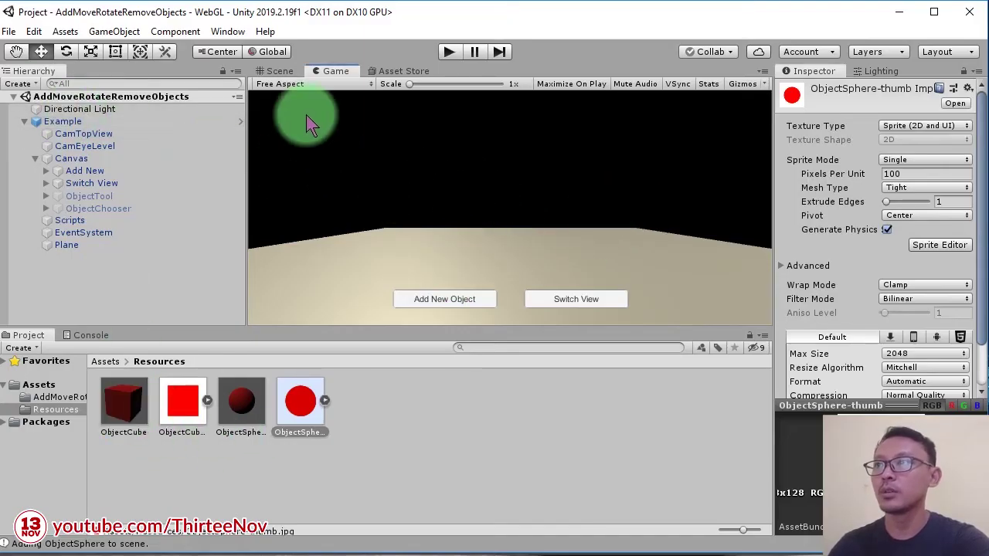
# Step: Switch to the Unity scene view, create an empty GameObject at the hierarchy root, and set its position to 0, 0, 0
pyautogui.click(279, 71)
pyautogui.click(131, 288)
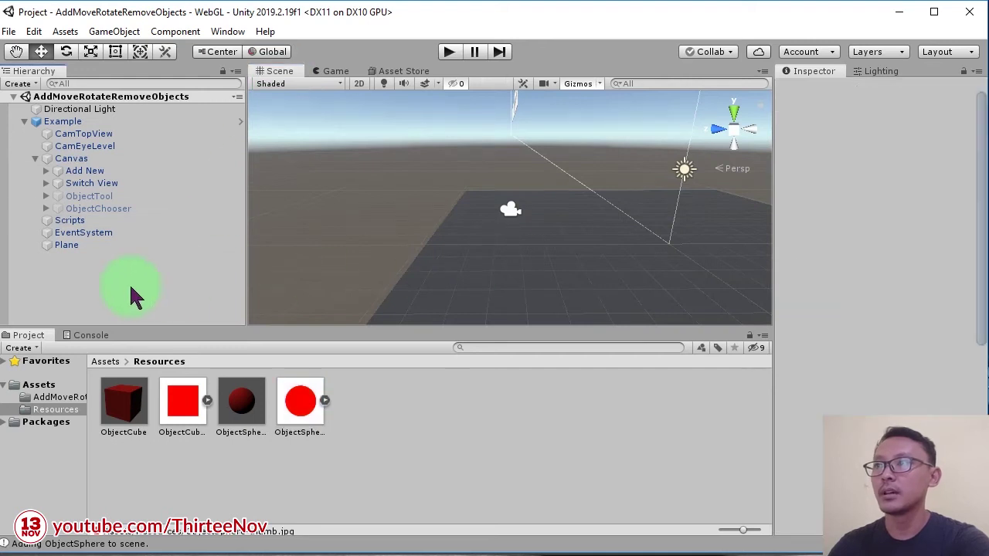
pyautogui.rightClick(77, 286)
pyautogui.click(124, 421)
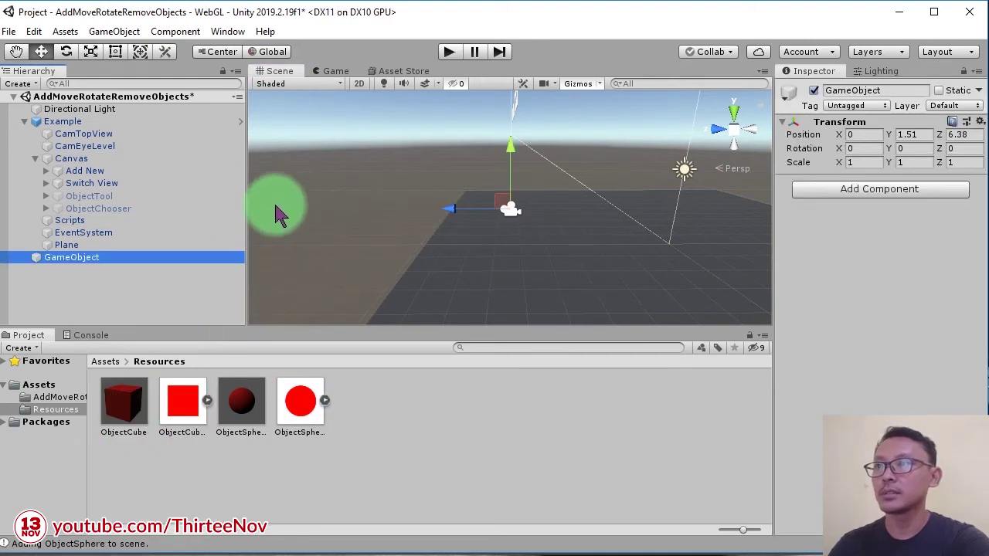
pyautogui.click(919, 137)
pyautogui.click(856, 137)
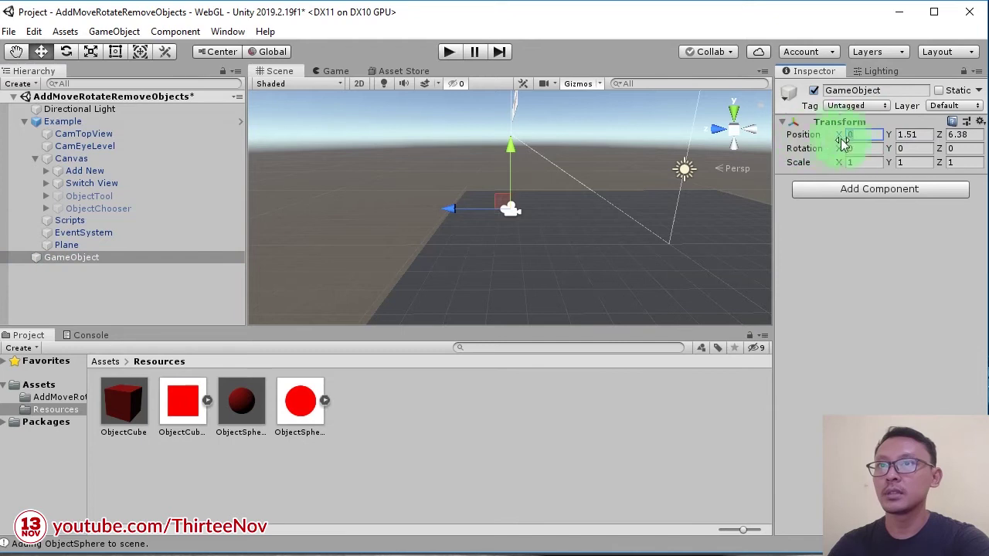
pyautogui.press('Tab')
pyautogui.click(908, 134)
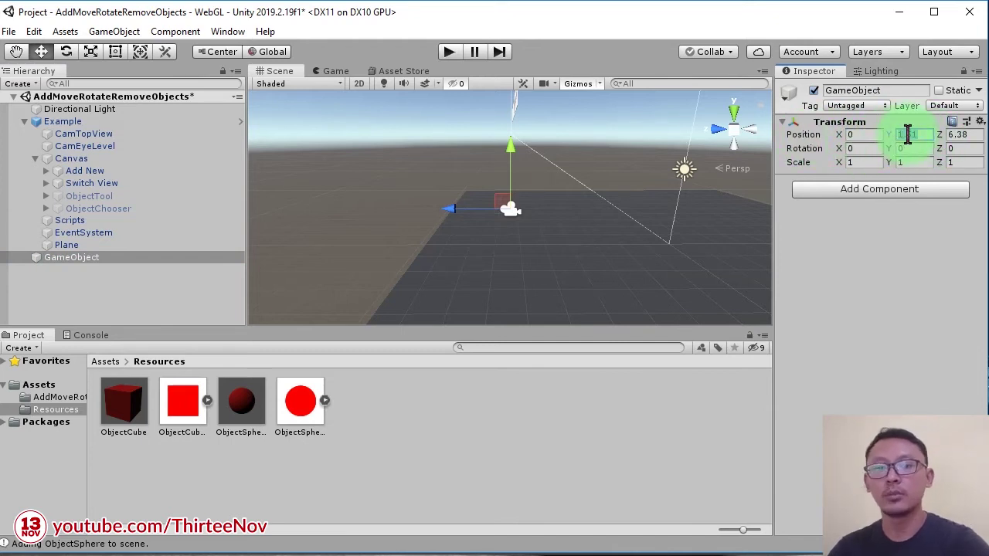
pyautogui.write('0')
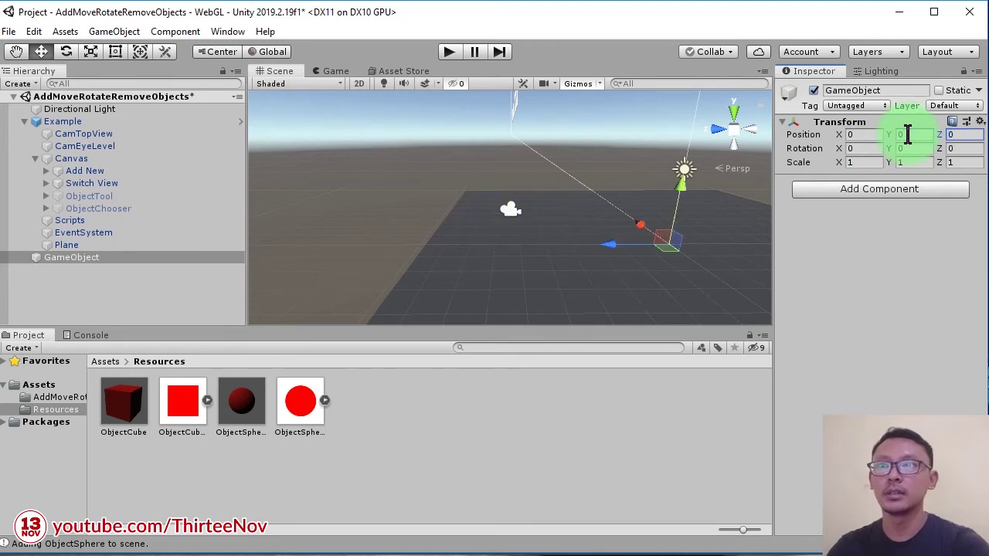
# Step: Focus on the new empty object in the scene and rename it ObjectTeapot
pyautogui.write('f')
pyautogui.keyDown('alt'); pyautogui.moveTo(613, 221); pyautogui.dragTo(543, 232); pyautogui.keyUp('alt')
pyautogui.scroll(3, 514, 219)
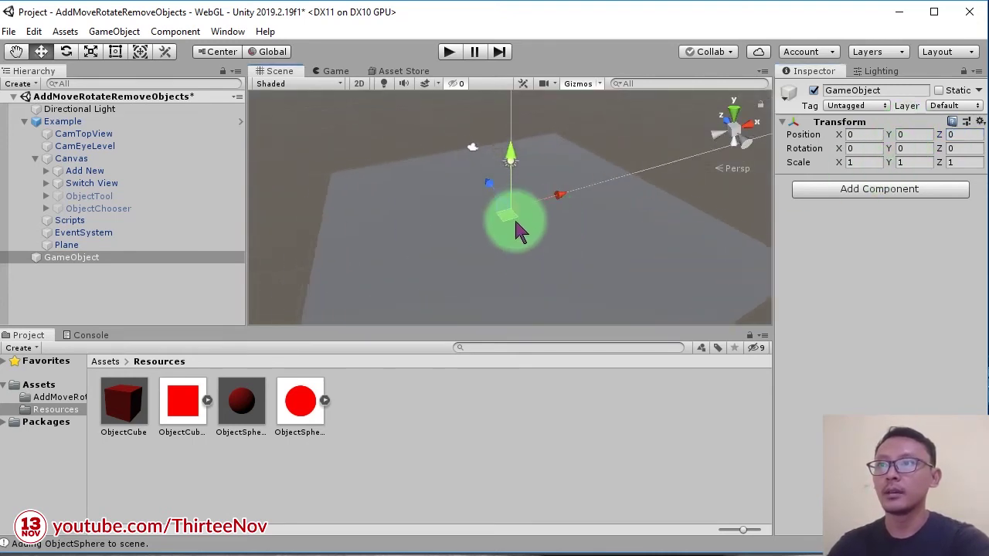
pyautogui.scroll(3, 516, 224)
pyautogui.click(78, 259)
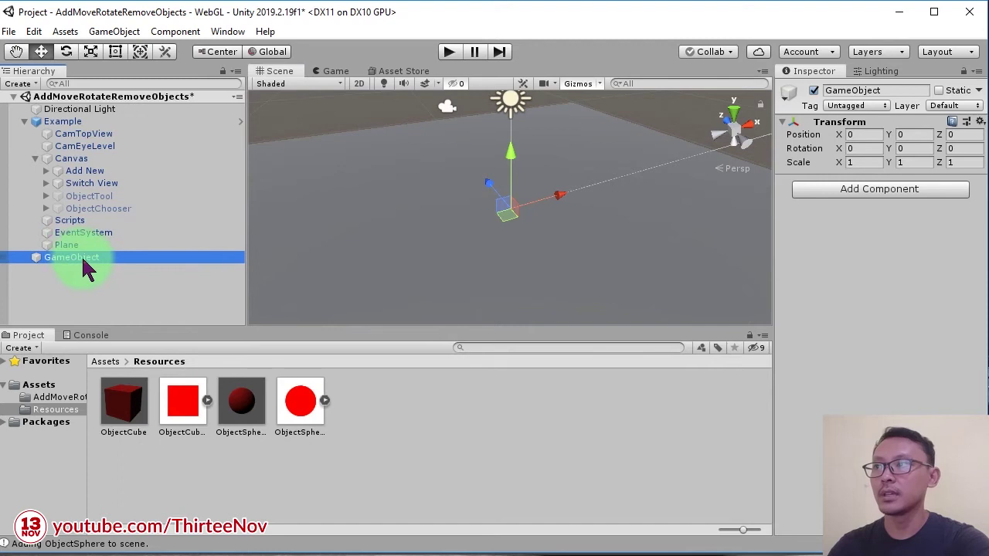
pyautogui.click(97, 258)
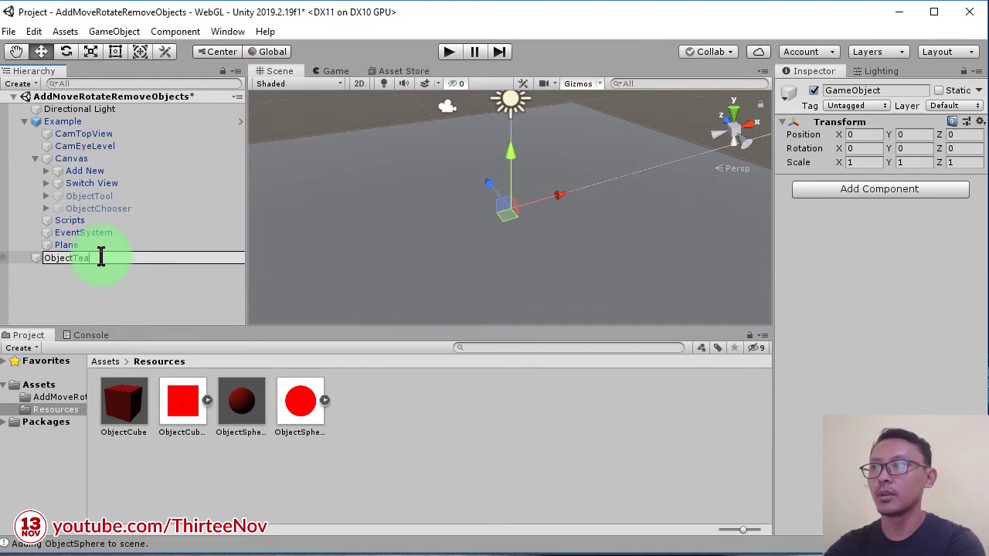
pyautogui.write('ObjectTeapot')
pyautogui.press('Return')
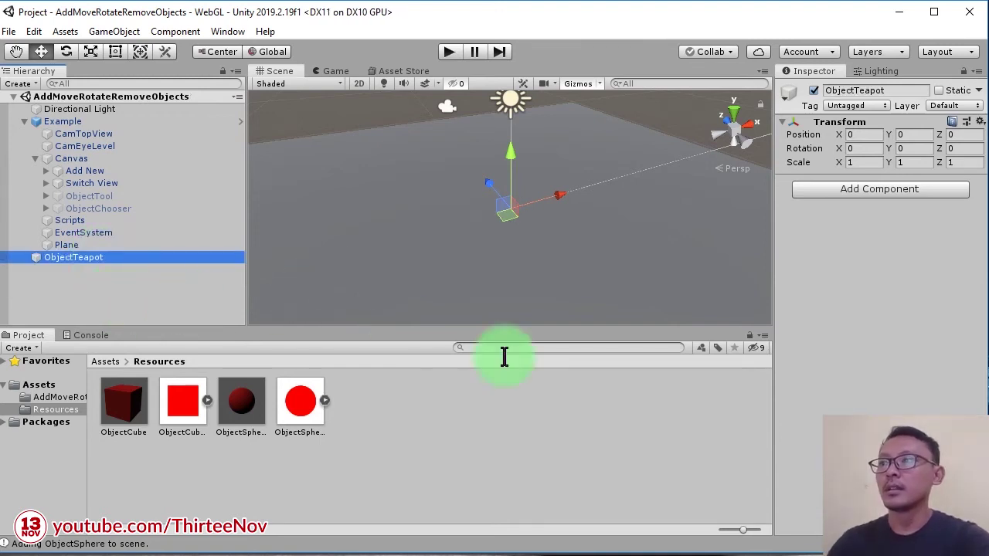
# Step: Place the imported Teapot model from the Assets folder as a child of ObjectTeapot
pyautogui.click(105, 362)
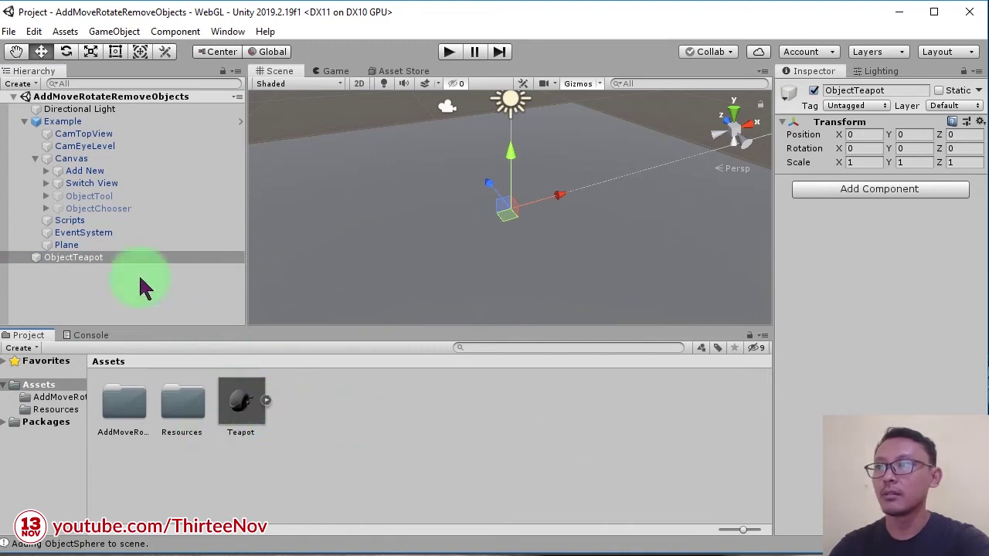
pyautogui.click(241, 402)
pyautogui.moveTo(241, 406); pyautogui.dragTo(71, 261)
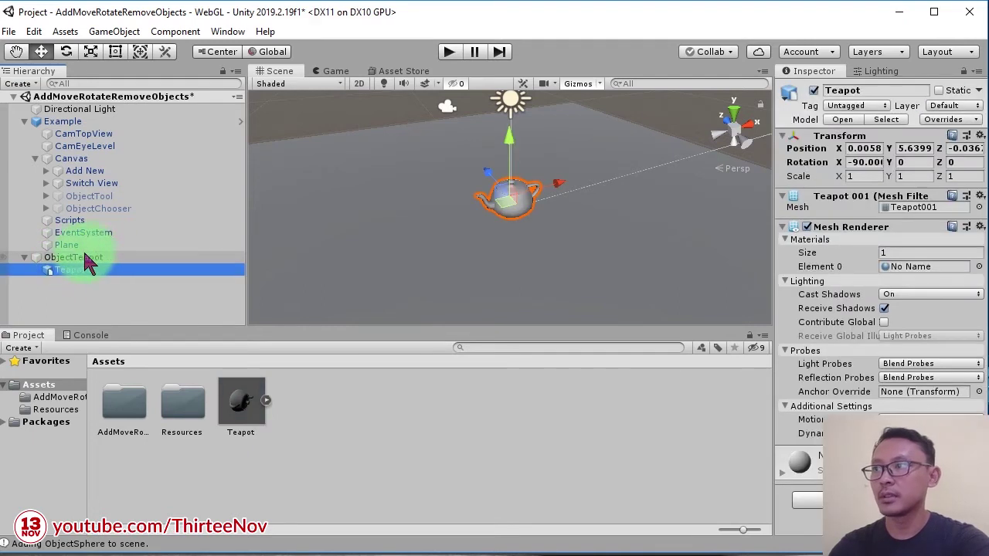
pyautogui.click(77, 259)
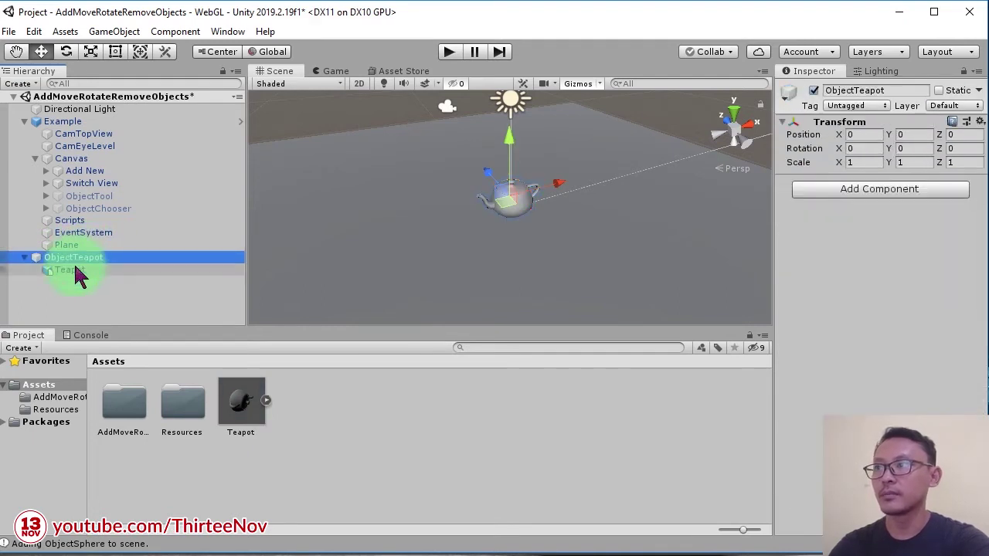
# Step: Apply the red material from the AddMoveRotateRemoveObjects folder to the Teapot child object
pyautogui.click(74, 269)
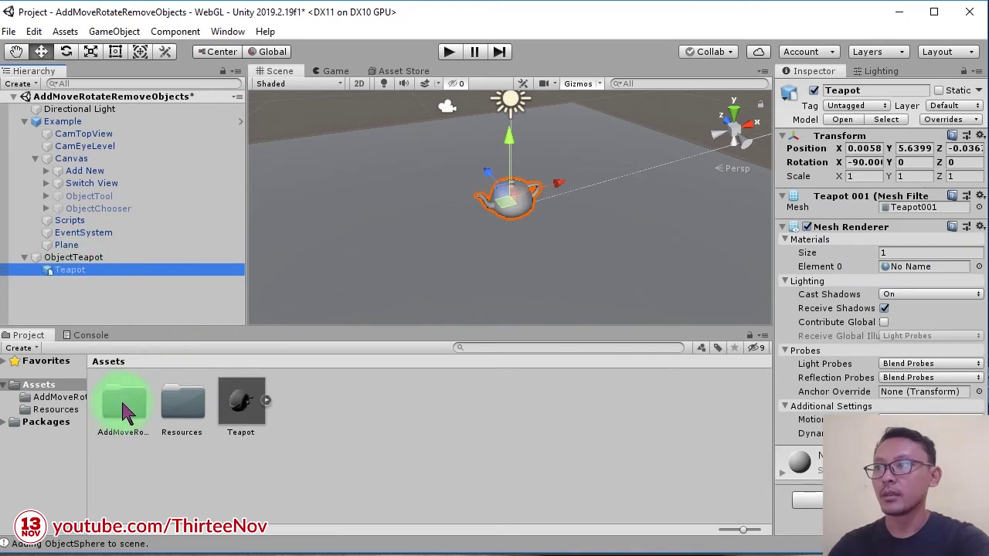
pyautogui.doubleClick(123, 408)
pyautogui.moveTo(535, 403); pyautogui.dragTo(82, 270)
pyautogui.click(99, 257)
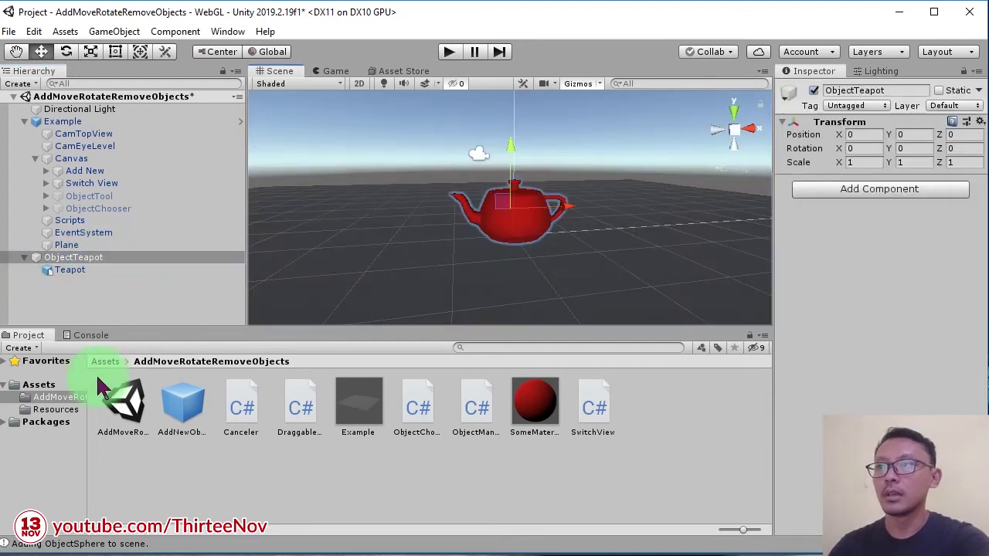
# Step: Save ObjectTeapot with its child as a prefab in the Resources folder
pyautogui.click(110, 361)
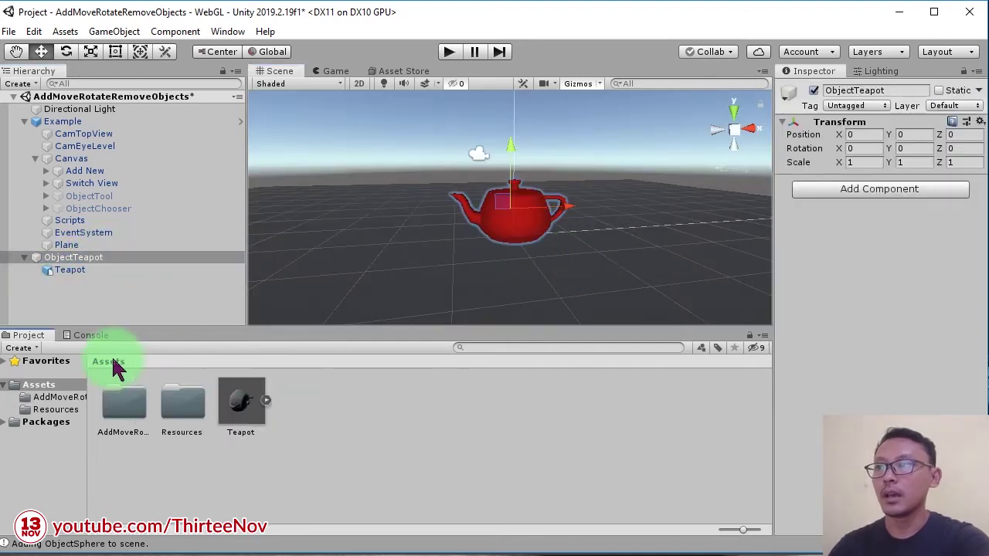
pyautogui.doubleClick(198, 411)
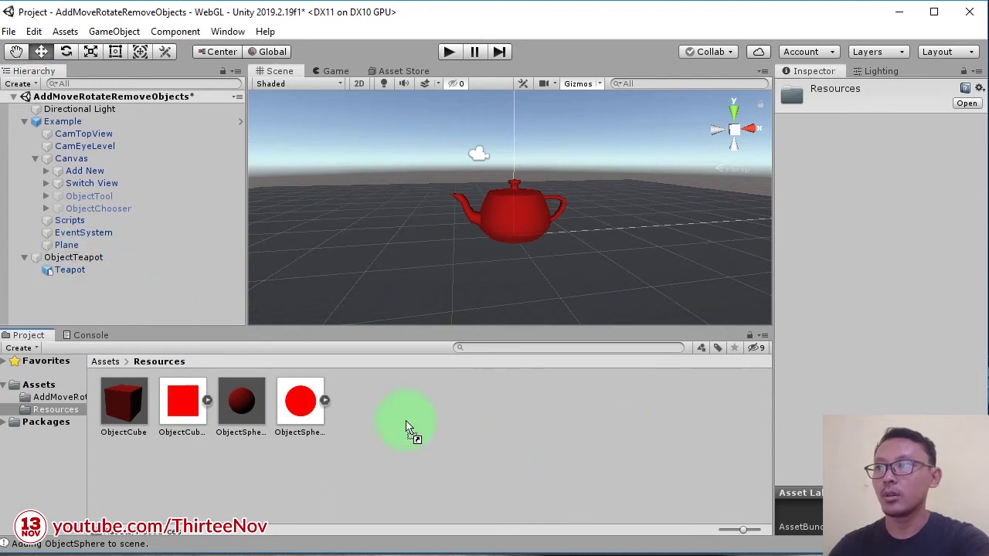
pyautogui.moveTo(312, 400); pyautogui.dragTo(197, 289)
pyautogui.moveTo(418, 450); pyautogui.dragTo(503, 453)
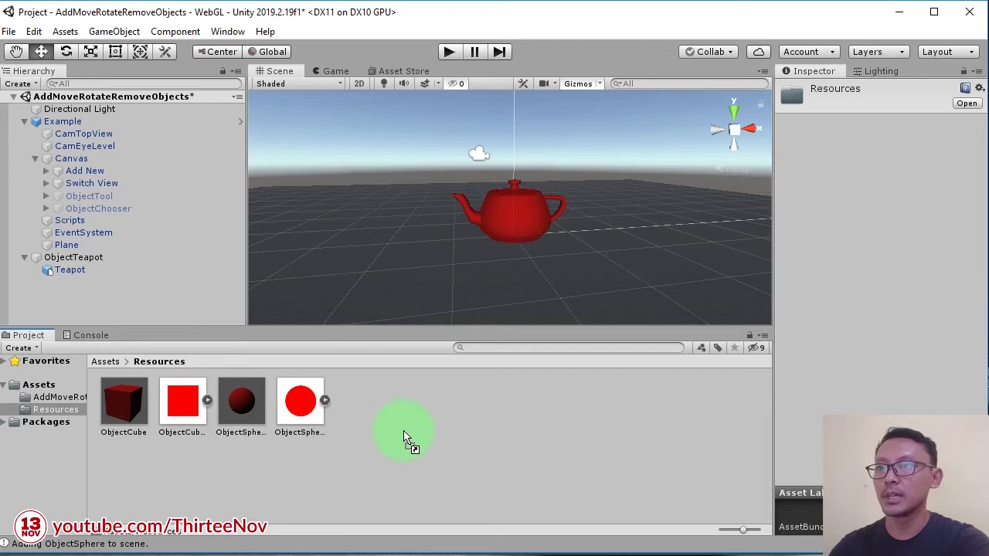
pyautogui.moveTo(407, 441); pyautogui.dragTo(540, 480)
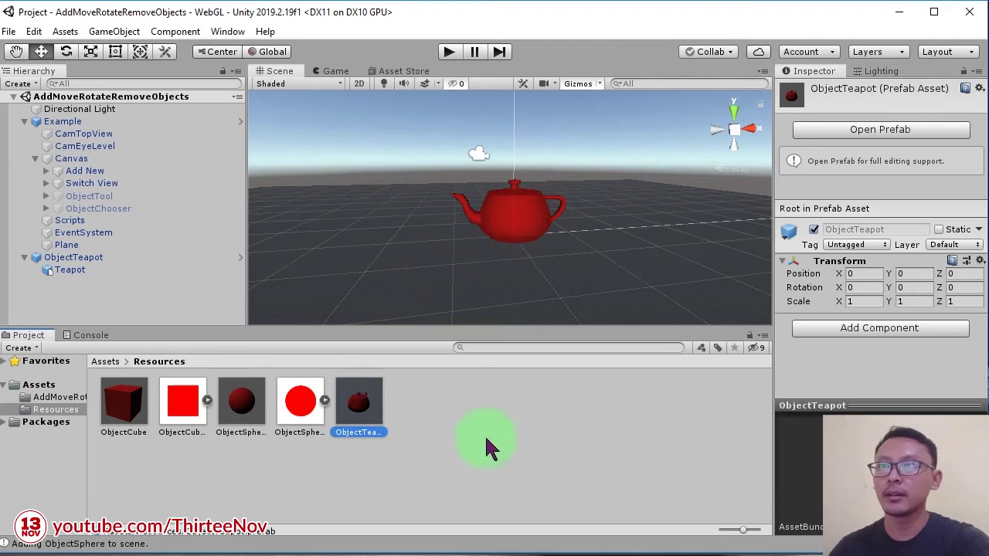
# Step: Attach the DraggableObject script from the AddMoveRotateRemoveObjects folder to ObjectTeapot
pyautogui.click(108, 362)
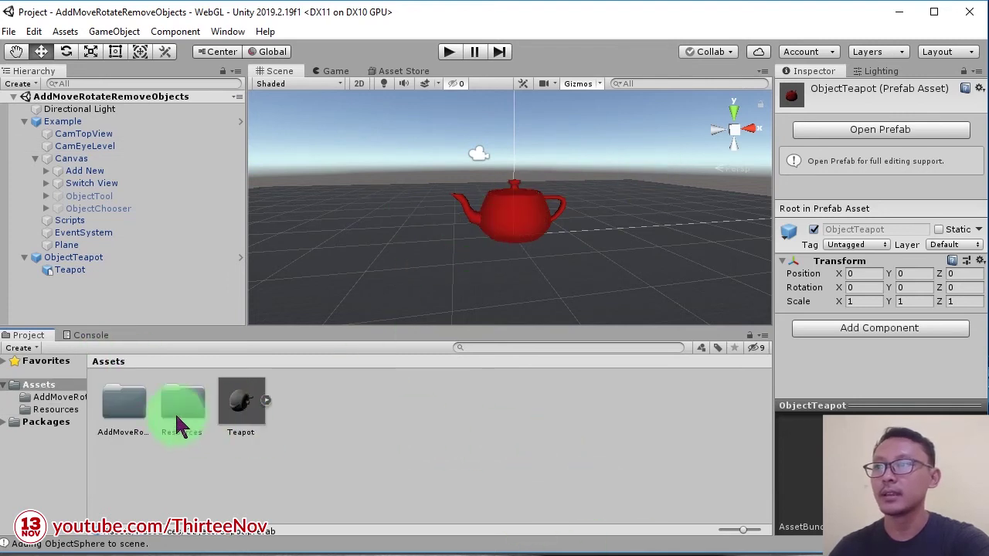
pyautogui.doubleClick(126, 409)
pyautogui.click(309, 411)
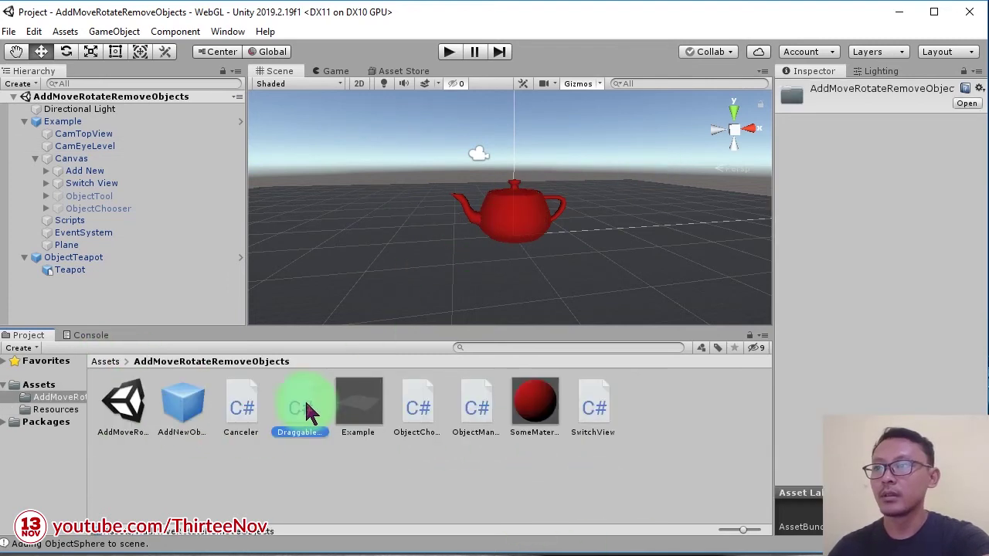
pyautogui.moveTo(413, 484); pyautogui.dragTo(72, 265)
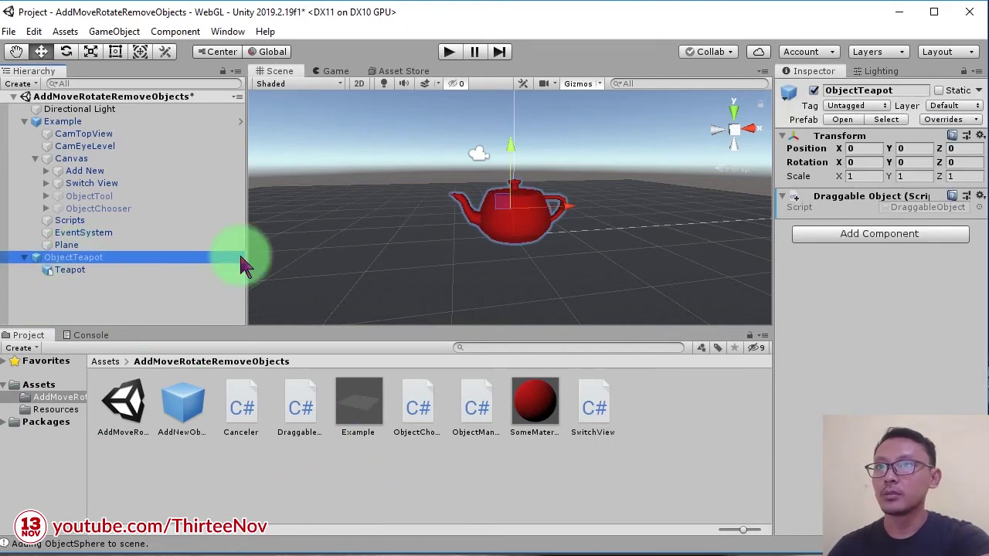
# Step: Add a Box Collider component to the ObjectTeapot parent
pyautogui.click(88, 260)
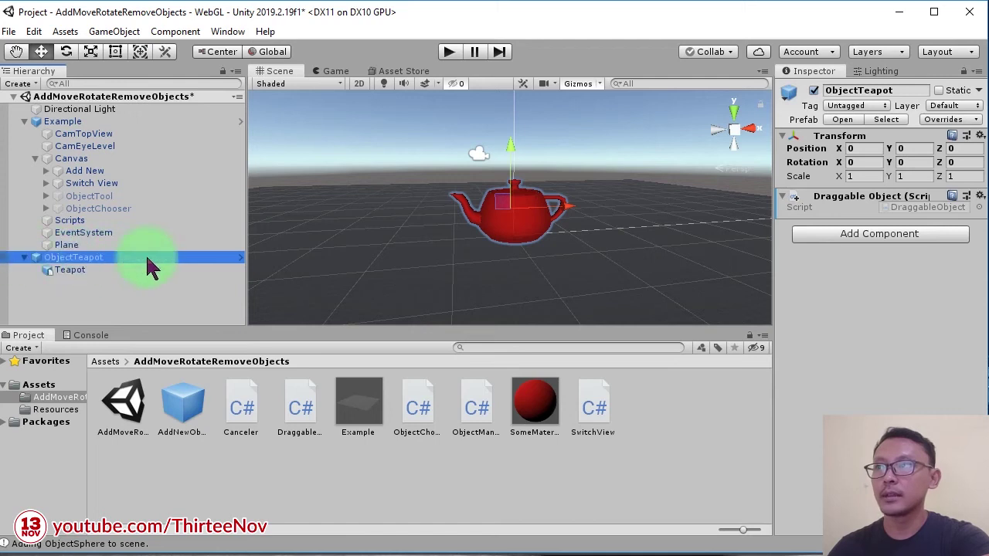
pyautogui.moveTo(50, 262); pyautogui.dragTo(115, 261)
pyautogui.click(846, 242)
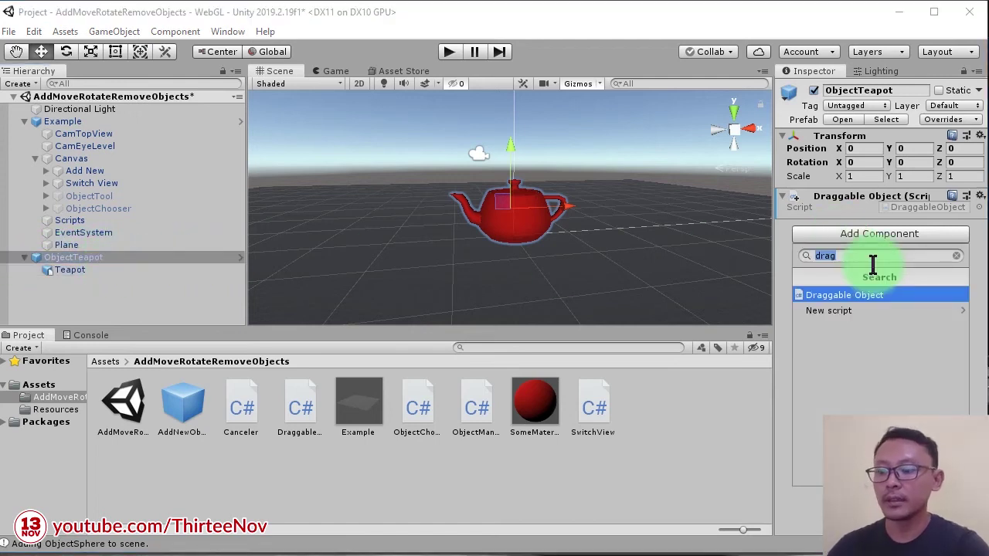
pyautogui.write('bo')
pyautogui.press('Return')
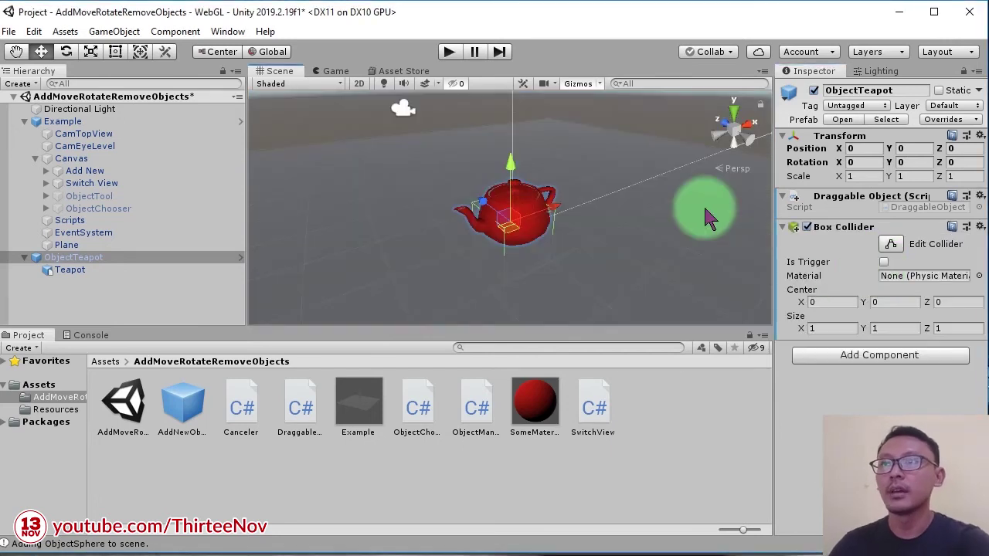
# Step: Stretch the box collider around the teapot's lid, spout and handle, to about 1.67 in X and 1.54 in Y
pyautogui.click(902, 249)
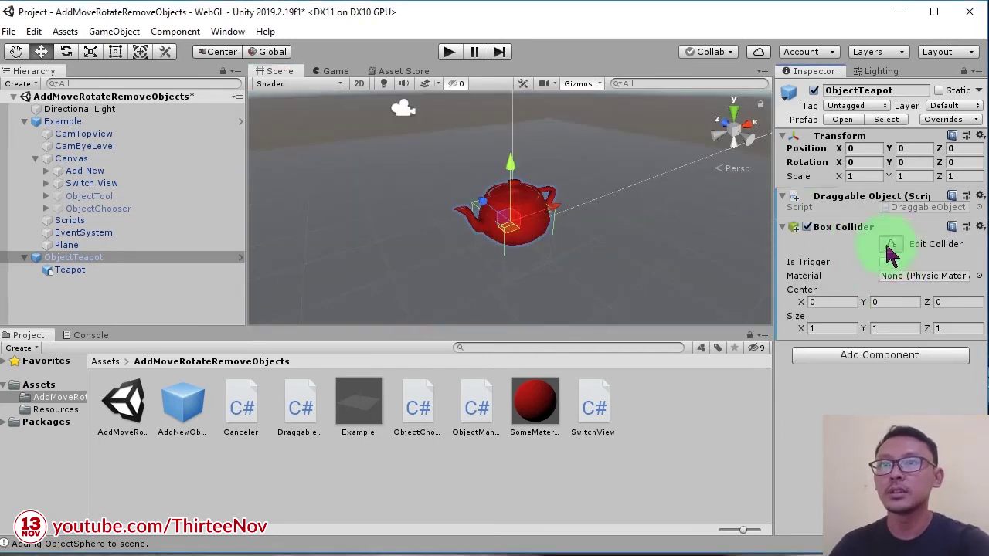
pyautogui.moveTo(525, 216); pyautogui.dragTo(534, 180)
pyautogui.keyDown('alt'); pyautogui.moveTo(582, 238); pyautogui.dragTo(628, 269); pyautogui.keyUp('alt')
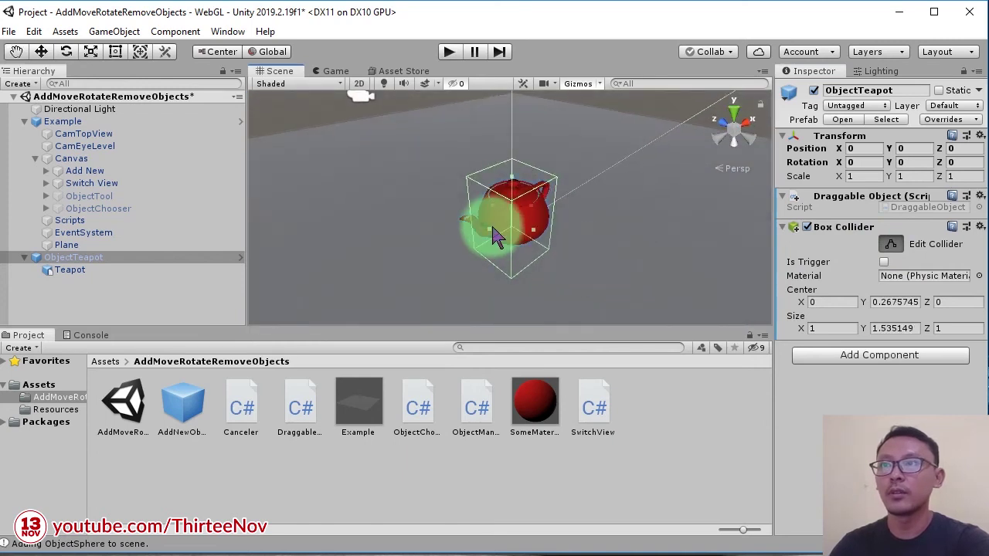
pyautogui.moveTo(496, 236); pyautogui.dragTo(548, 269)
pyautogui.click(572, 232)
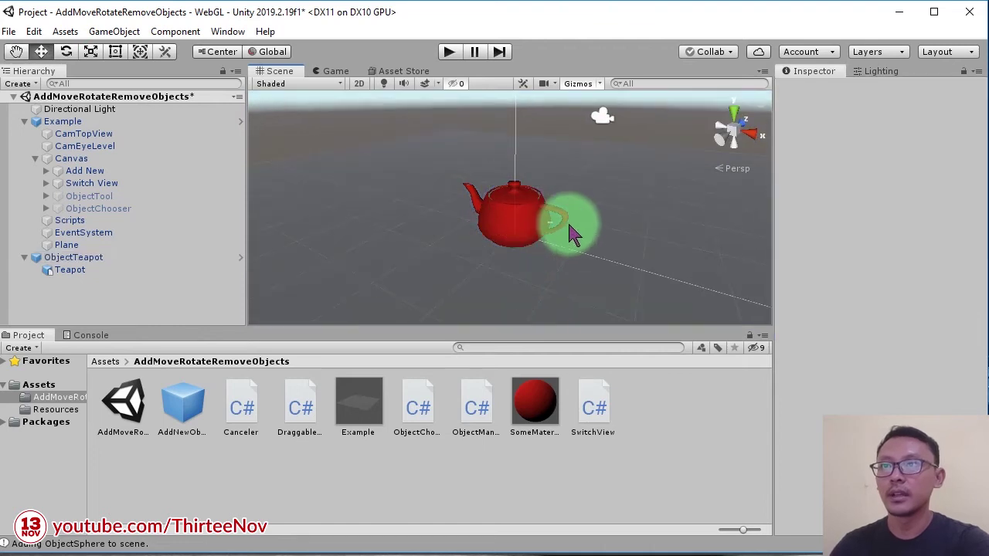
pyautogui.click(102, 258)
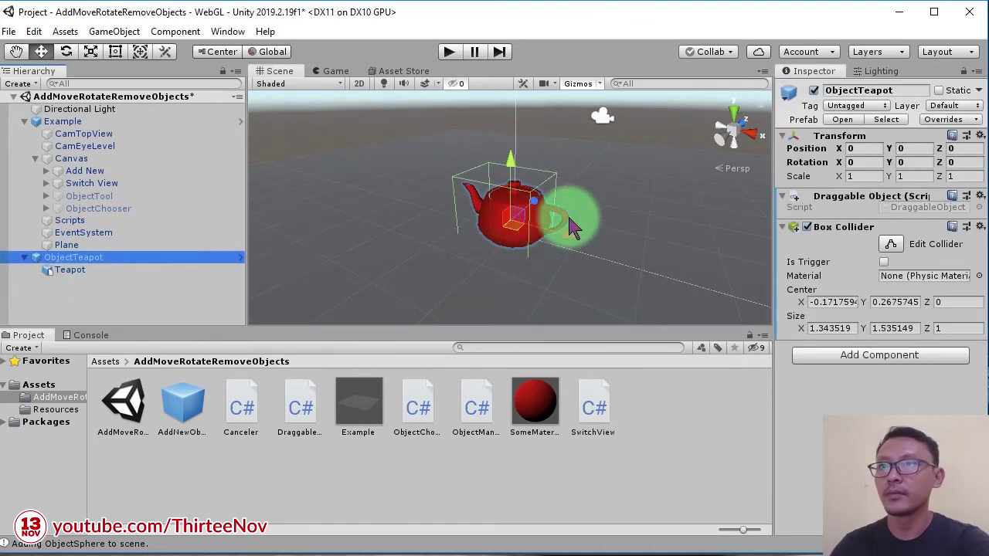
pyautogui.click(891, 245)
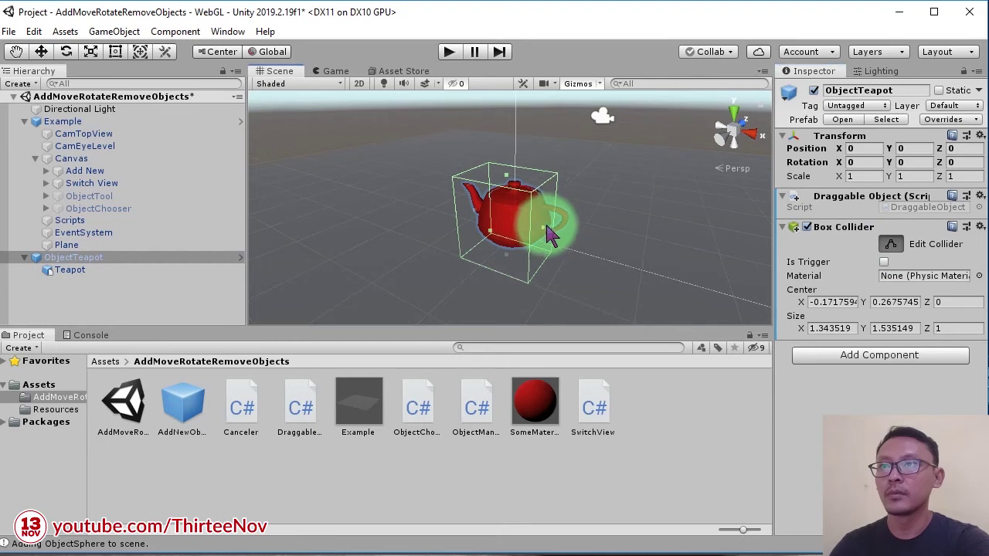
pyautogui.moveTo(550, 228); pyautogui.dragTo(587, 258)
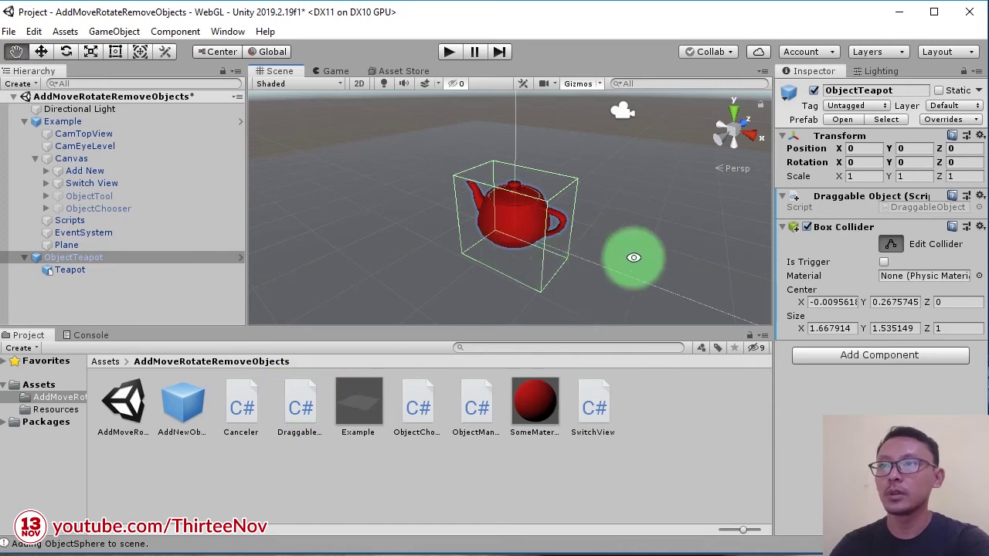
# Step: Raise the box collider's bottom face to the teapot's base, making it about 1.07 in Y, and save the scene
pyautogui.keyDown('alt'); pyautogui.moveTo(633, 256); pyautogui.dragTo(589, 247); pyautogui.keyUp('alt')
pyautogui.moveTo(514, 270); pyautogui.dragTo(531, 242)
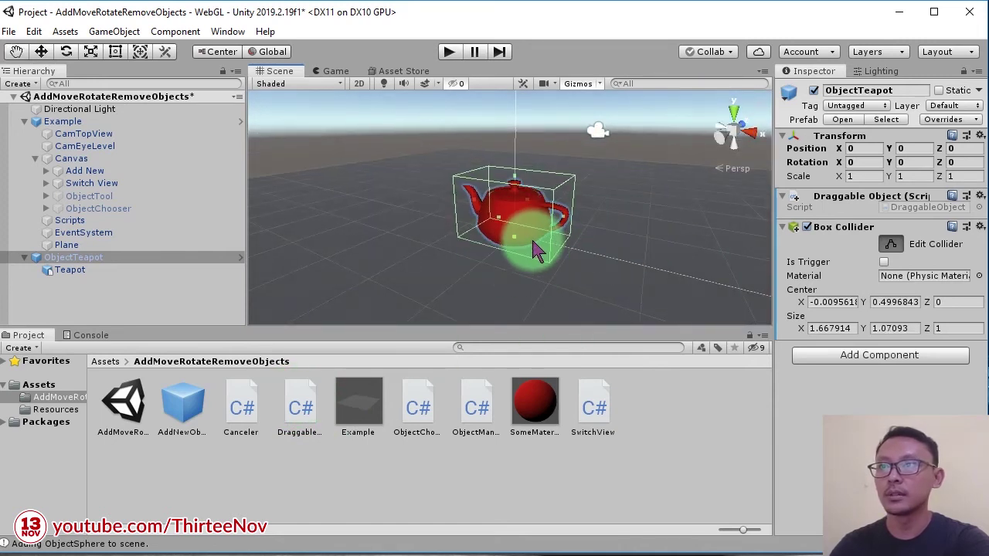
pyautogui.click(84, 258)
pyautogui.moveTo(158, 261); pyautogui.dragTo(78, 271)
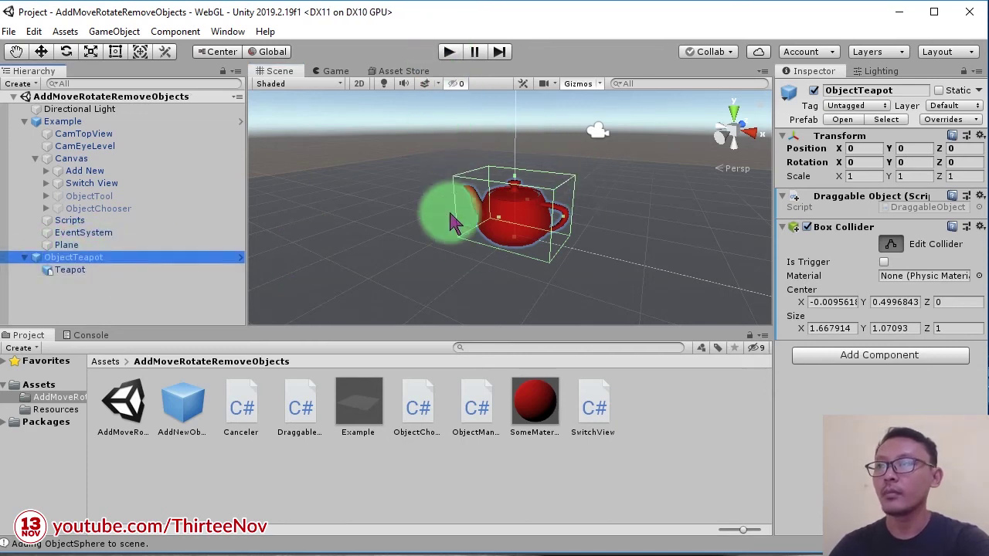
pyautogui.hotkey('ctrl', 's')
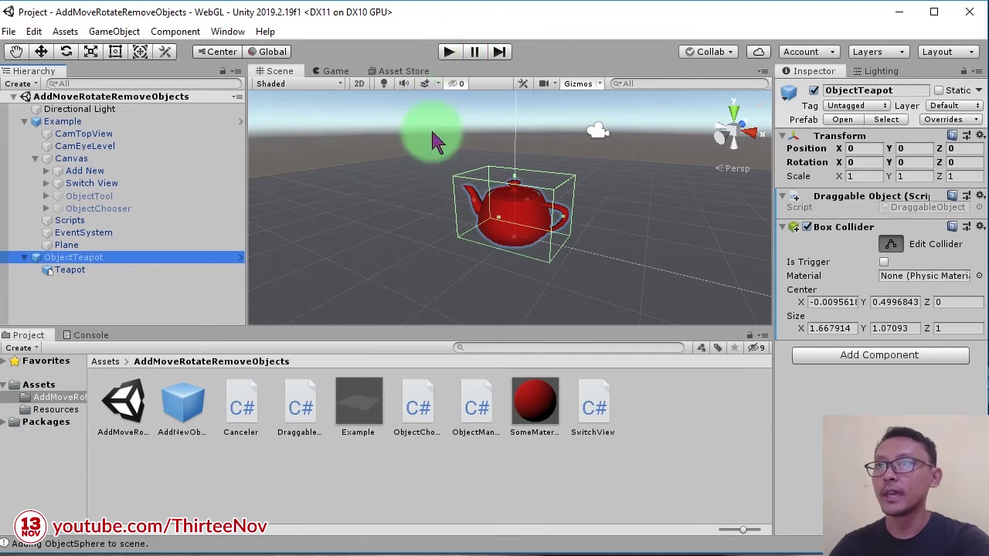
# Step: Run the scene in Play mode and switch to the top-down camera view
pyautogui.click(454, 51)
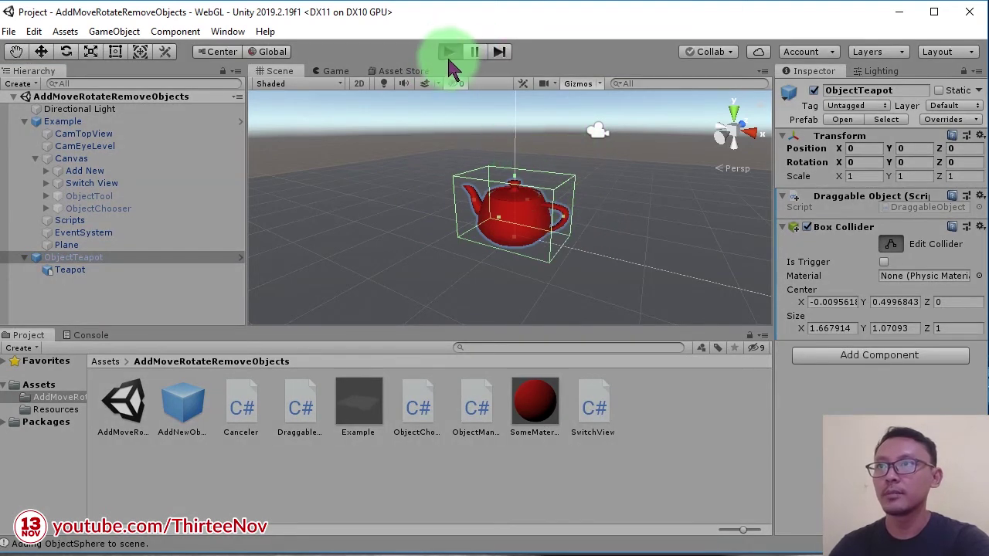
pyautogui.click(449, 52)
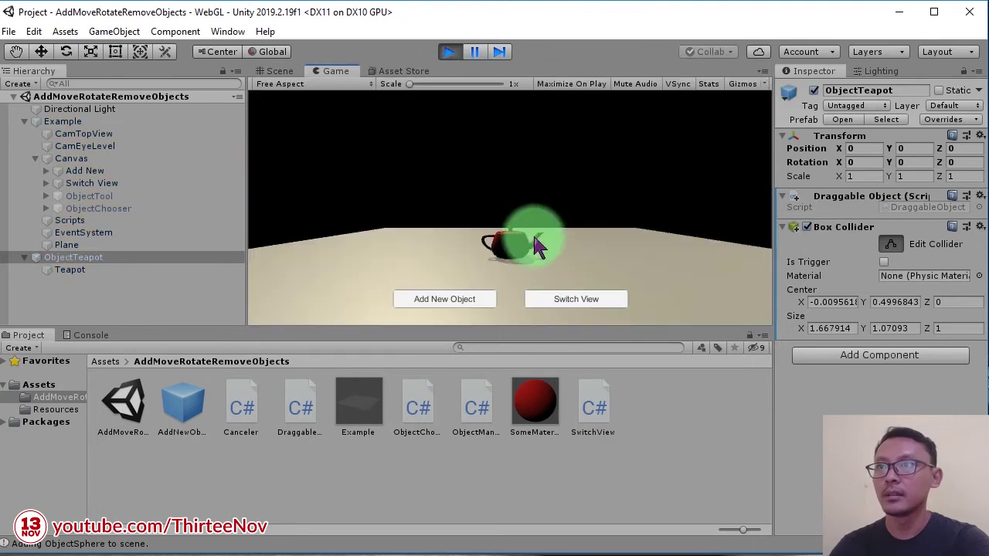
pyautogui.click(585, 301)
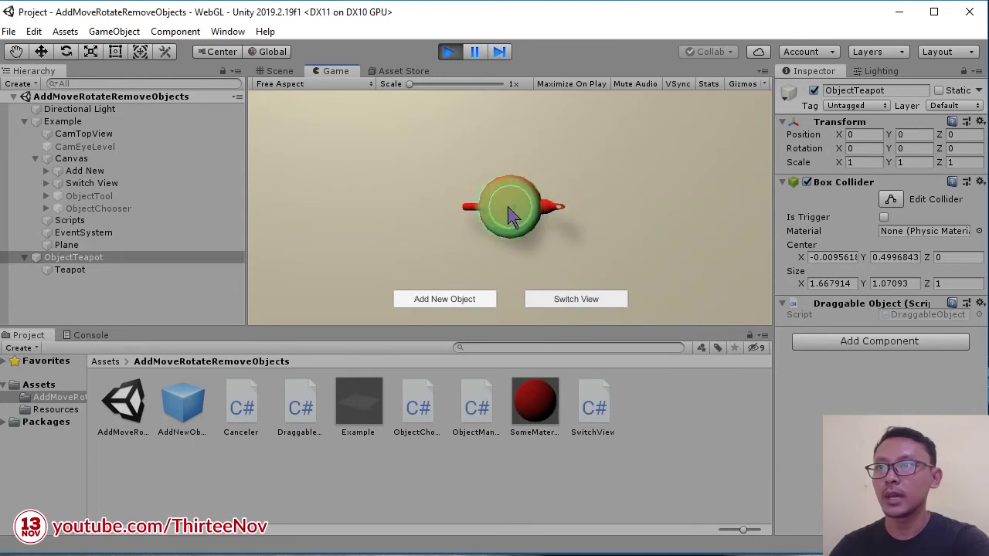
# Step: Test moving the teapot across the plane and rotating it both left and right in the running game
pyautogui.moveTo(519, 211); pyautogui.dragTo(571, 193)
pyautogui.click(489, 112)
pyautogui.click(399, 108)
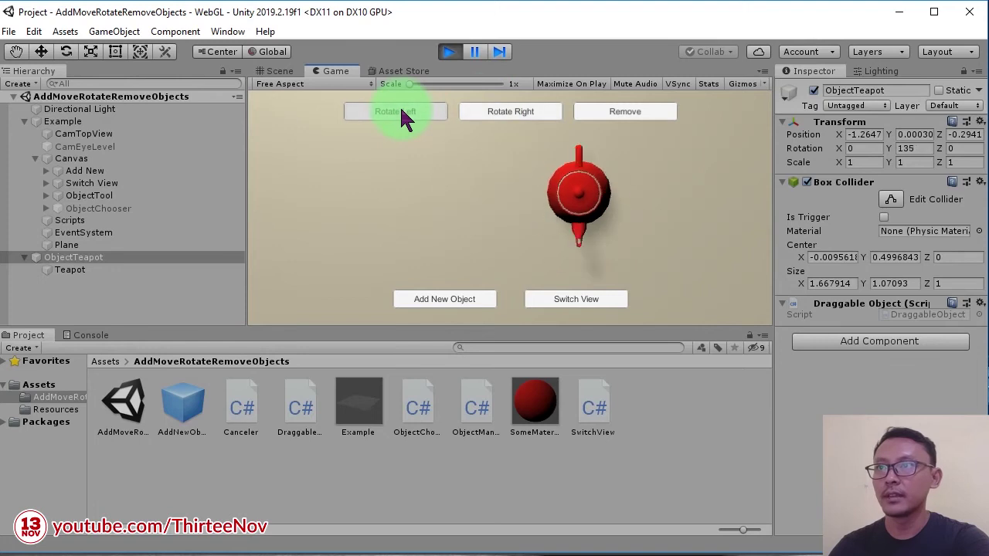
pyautogui.click(502, 116)
pyautogui.click(451, 110)
# Step: Move the teapot to another spot on the plane and remove it from the running game
pyautogui.click(587, 189)
pyautogui.moveTo(553, 202); pyautogui.dragTo(432, 228)
pyautogui.click(604, 112)
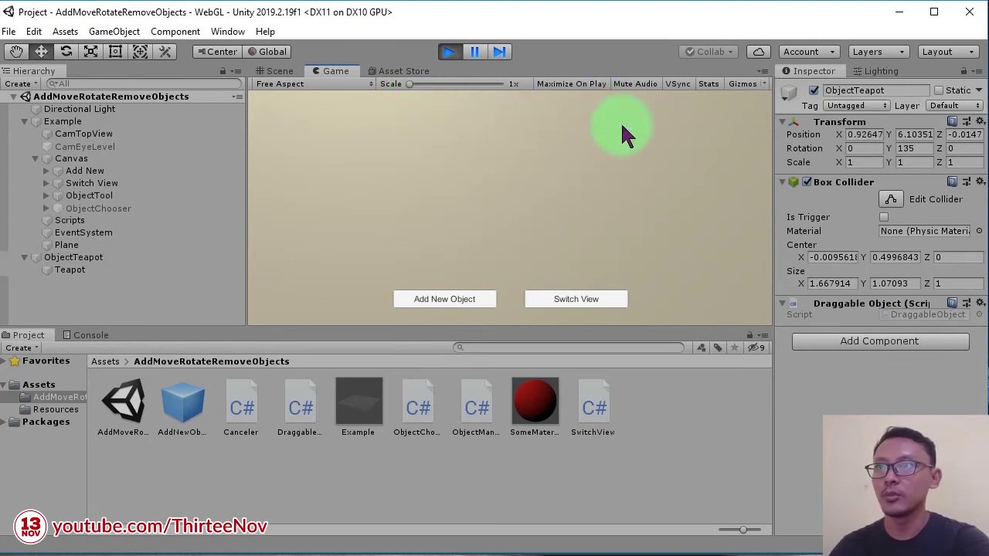
# Step: Check which objects the running game's Add New Object chooser offers, and stop Play mode
pyautogui.click(446, 302)
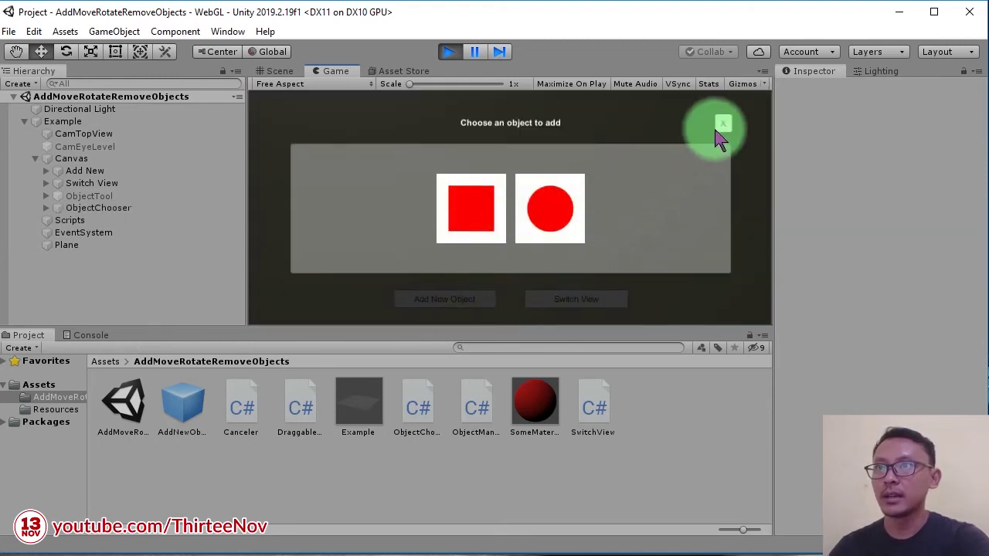
pyautogui.click(722, 123)
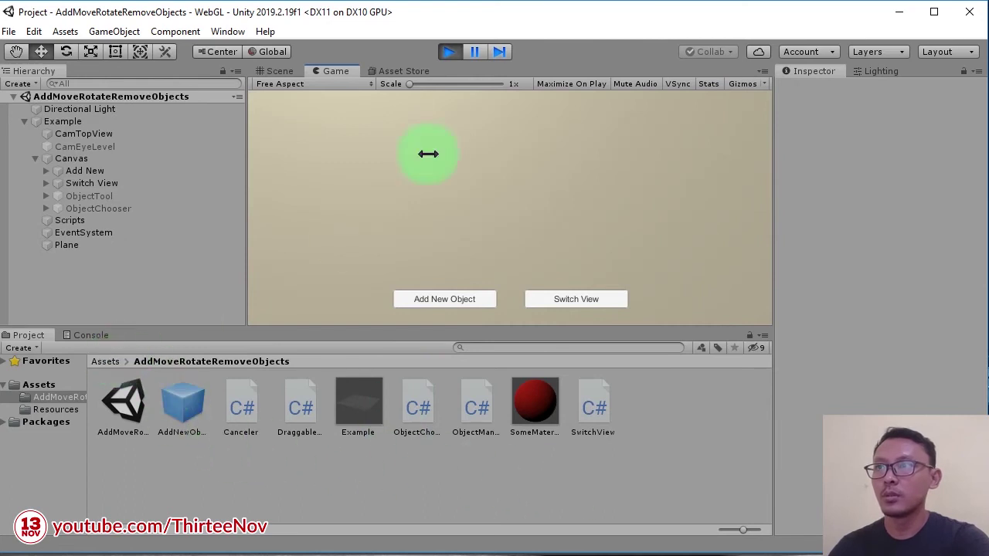
pyautogui.click(449, 51)
# Step: Locate ObjectSphere-thumb.jpg in the Resources folder on disk and open it in Photoshop
pyautogui.click(108, 361)
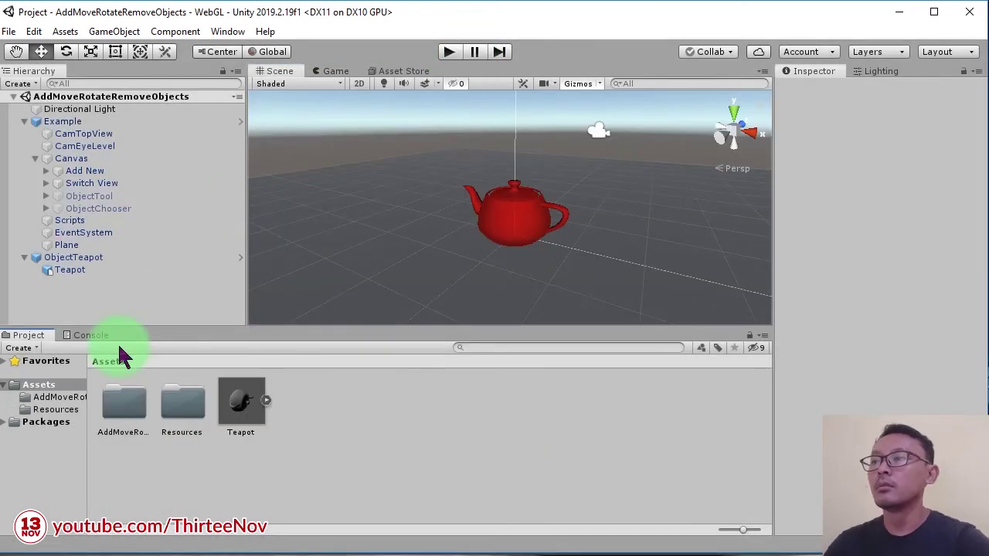
pyautogui.doubleClick(189, 409)
pyautogui.click(515, 473)
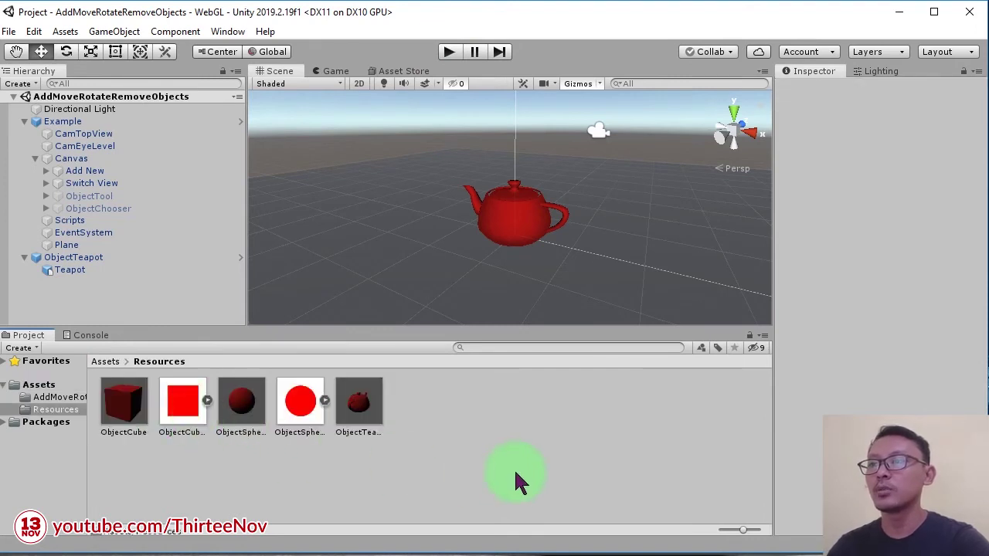
pyautogui.click(300, 397)
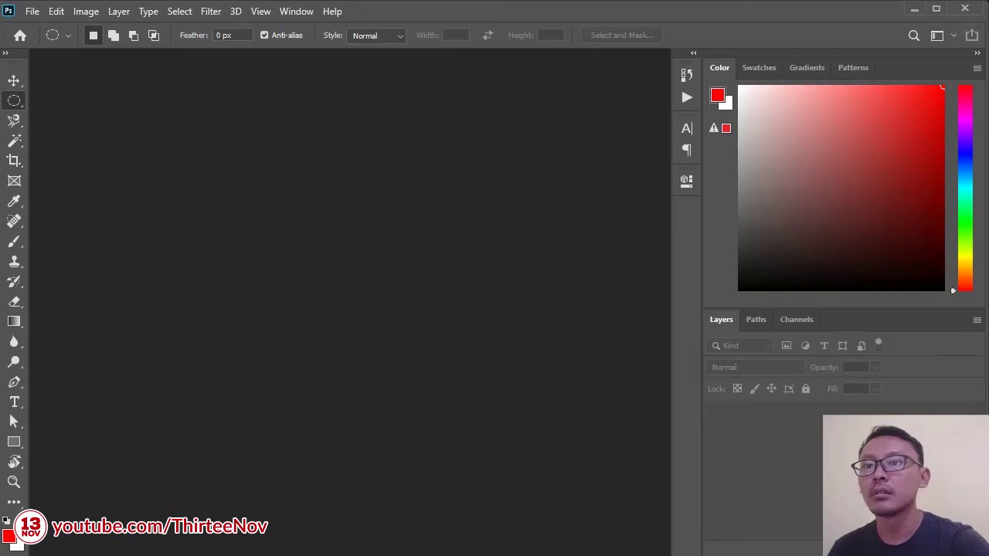
pyautogui.hotkey('alt', 'Tab')
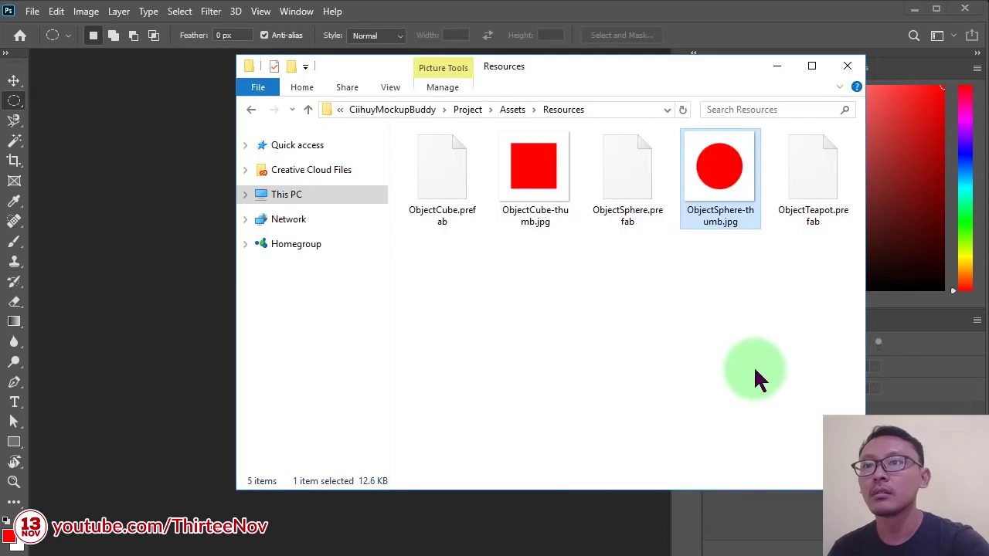
pyautogui.moveTo(712, 324); pyautogui.dragTo(441, 529)
# Step: Switch to Unity, frame the teapot close up, and place a screenshot of it over the Photoshop thumbnail at 48.44% scale
pyautogui.hotkey('alt', 'Tab')
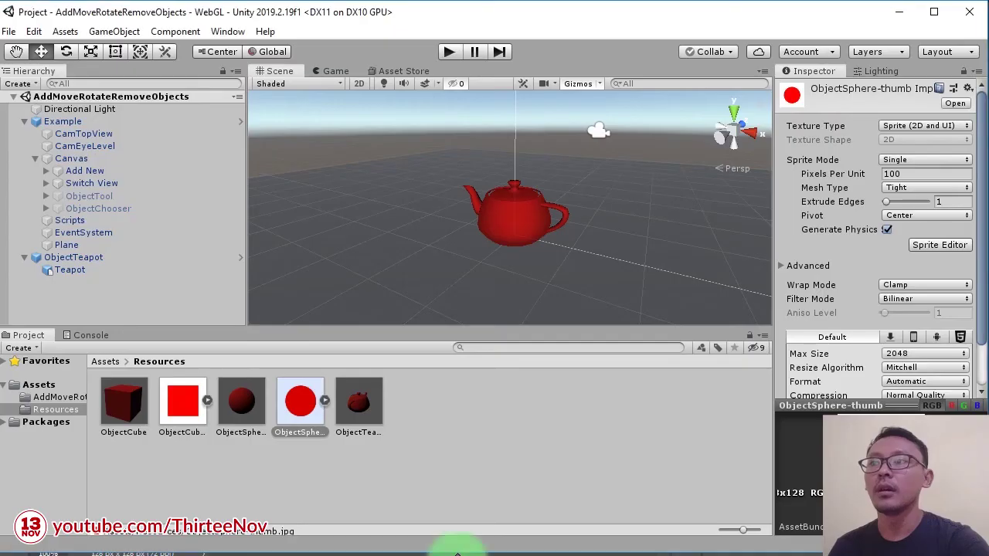
pyautogui.scroll(4, 499, 238)
pyautogui.scroll(-2, 492, 240)
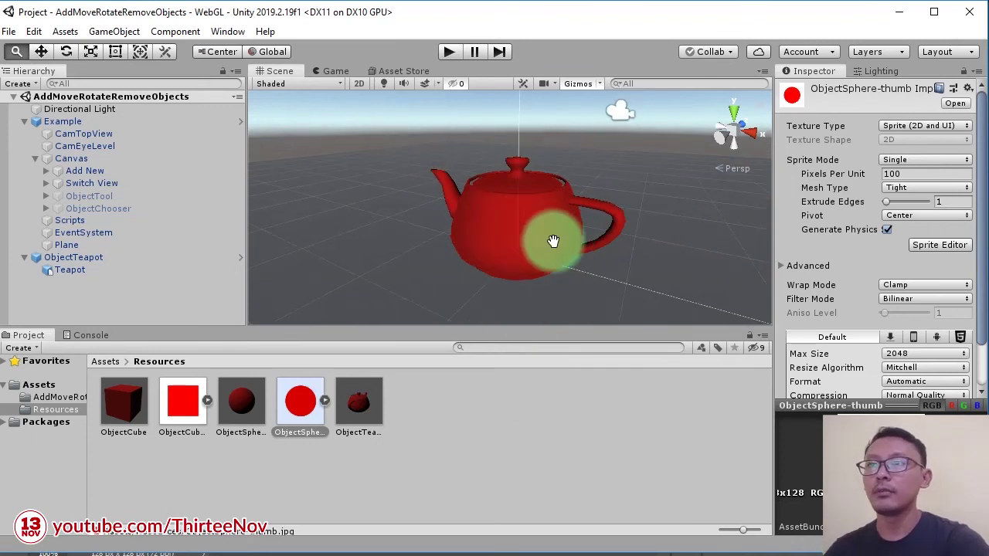
pyautogui.moveTo(545, 244); pyautogui.dragTo(534, 235, button='middle')
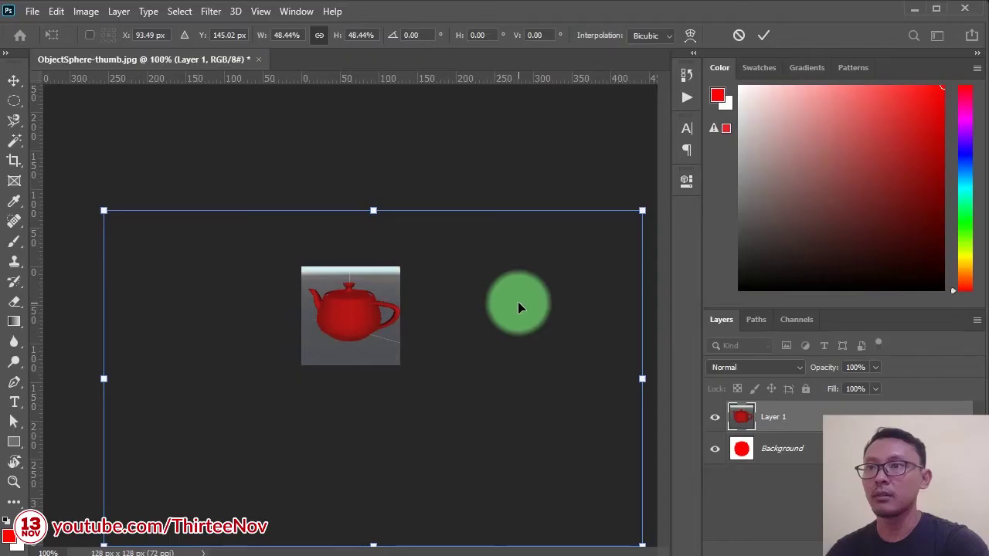
pyautogui.doubleClick(518, 306)
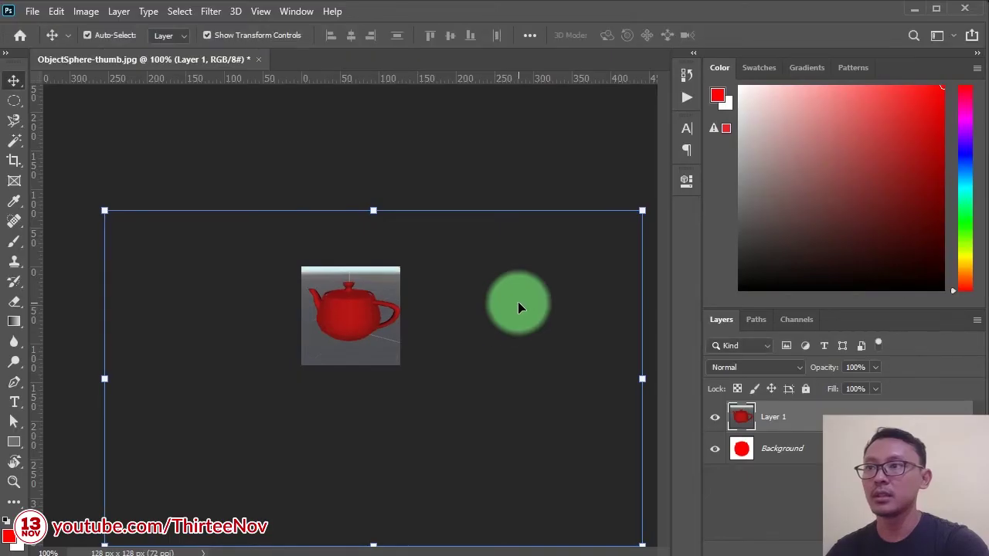
# Step: Nudge the teapot screenshot layer slightly down and left to centre the teapot in the thumbnail
pyautogui.press('Left')
pyautogui.press('Down')
pyautogui.press('Down')
pyautogui.press('Down')
pyautogui.press('Down')
pyautogui.press('Down')
pyautogui.press('Down')
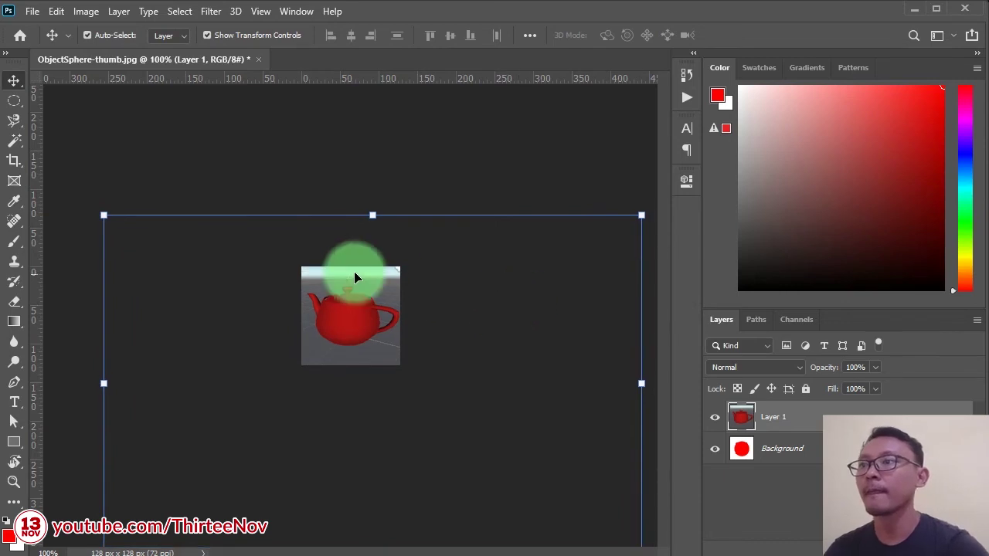
# Step: Rotate the teapot screenshot layer slightly clockwise within the thumbnail and commit the transform
pyautogui.moveTo(649, 208); pyautogui.dragTo(701, 269)
pyautogui.doubleClick(353, 313)
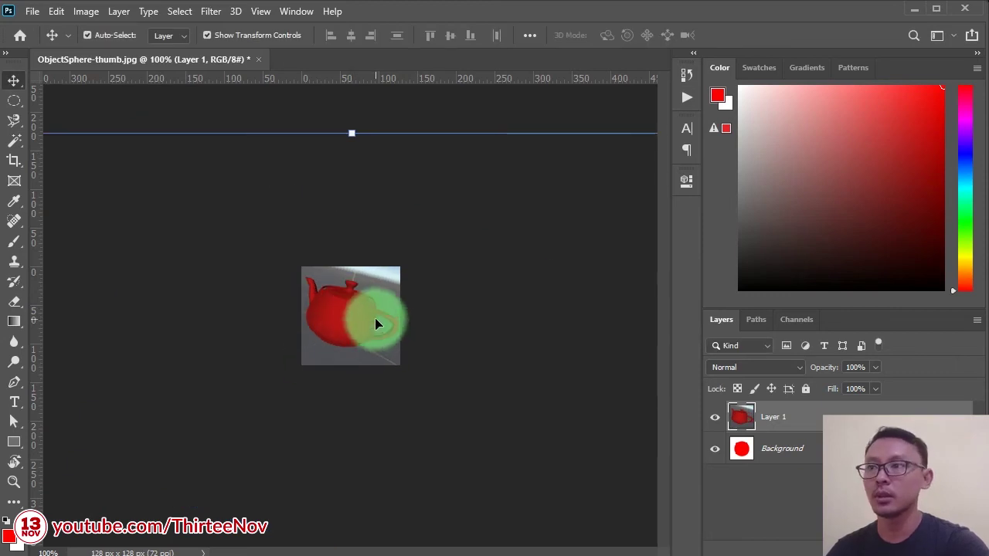
pyautogui.click(363, 328)
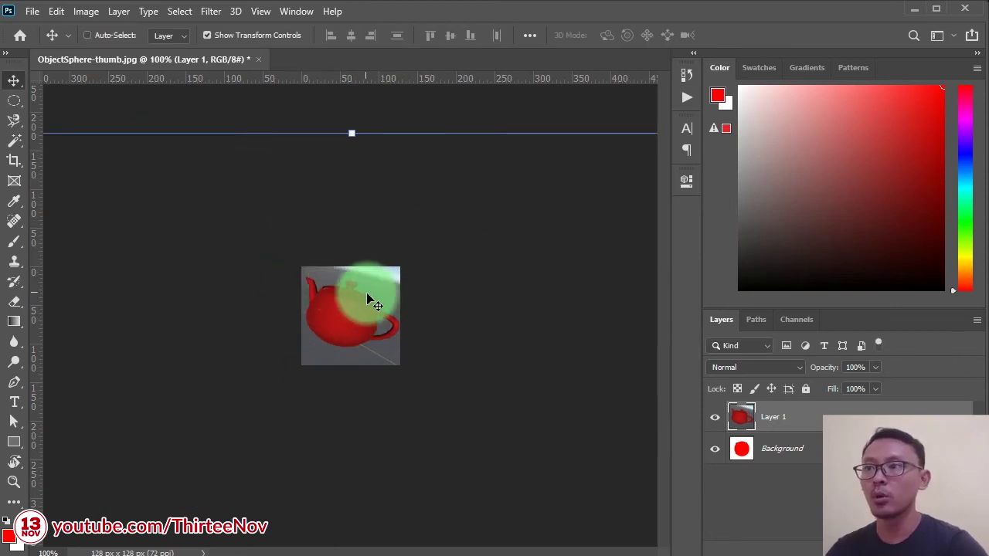
# Step: Save the image as the JPEG ObjectTeapot-thumb.jpg in the Resources folder, with quality 8 and Baseline Optimized
pyautogui.hotkey('ctrl', 'shift', 's')
pyautogui.click(373, 295)
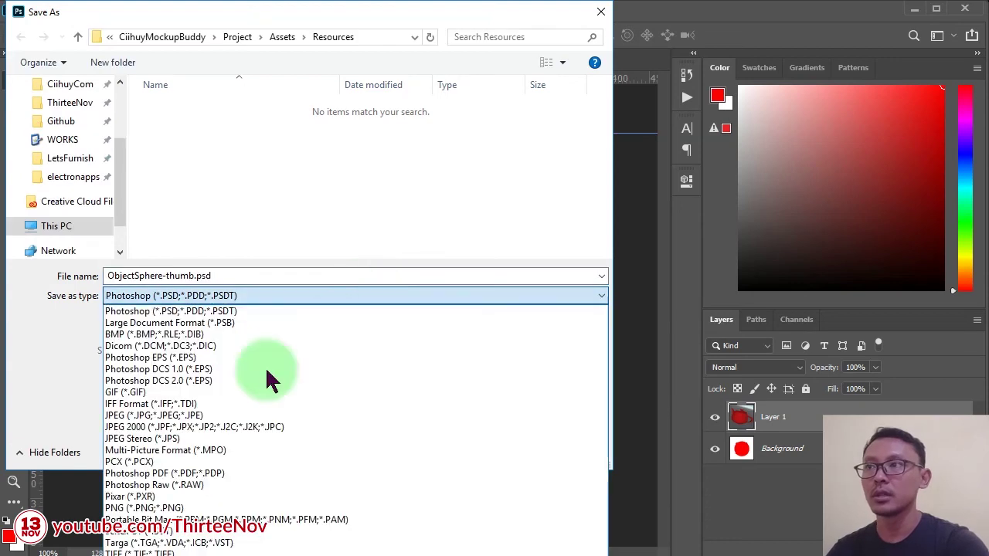
pyautogui.click(158, 417)
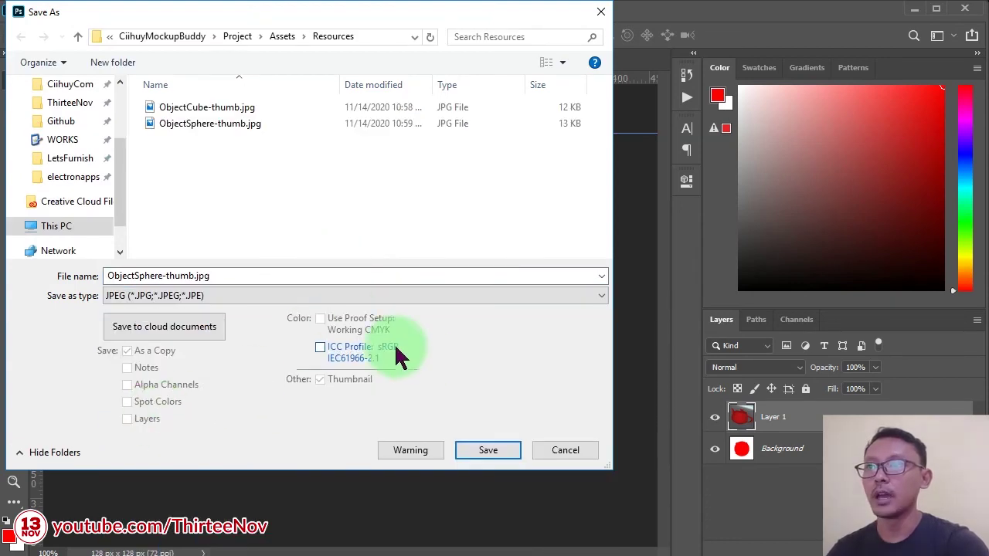
pyautogui.click(162, 276)
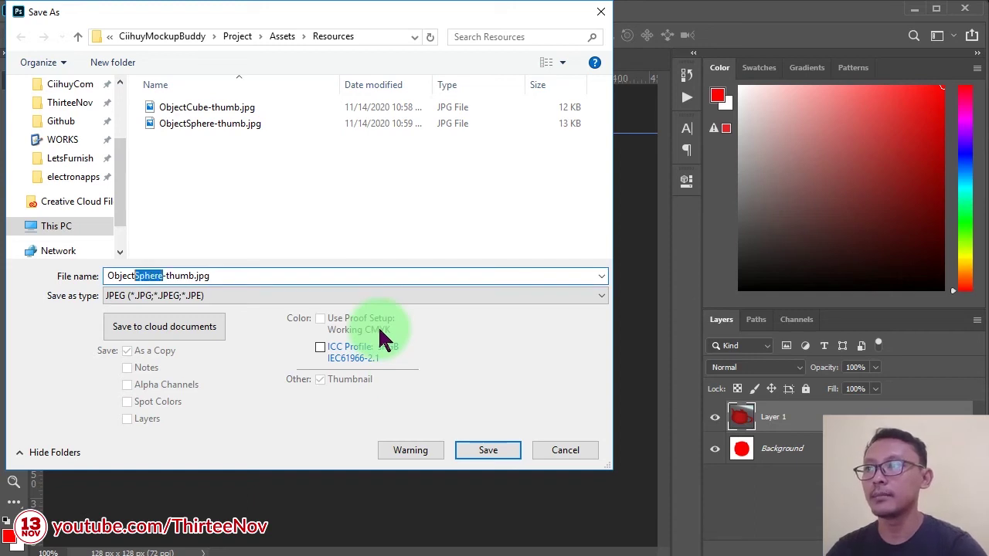
pyautogui.write('Teapot')
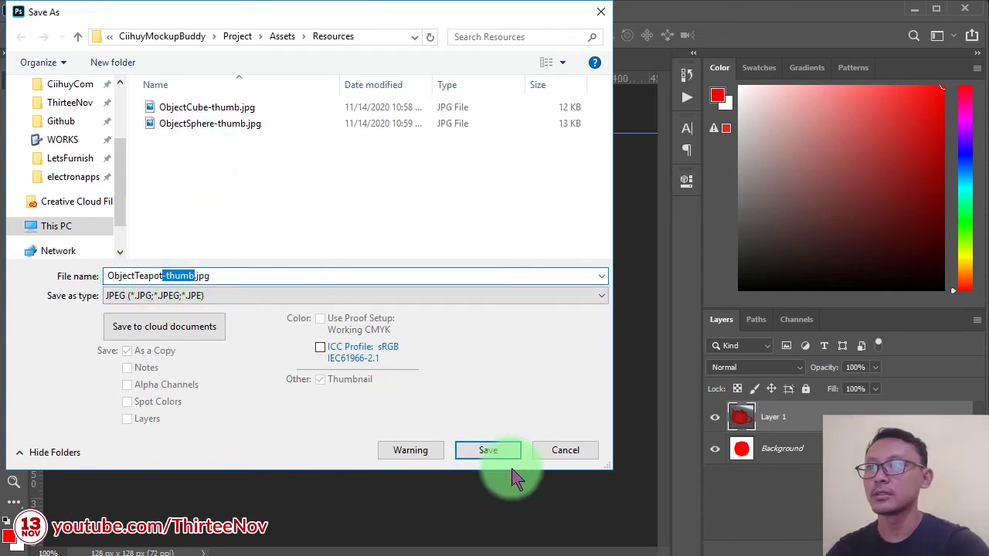
pyautogui.click(488, 451)
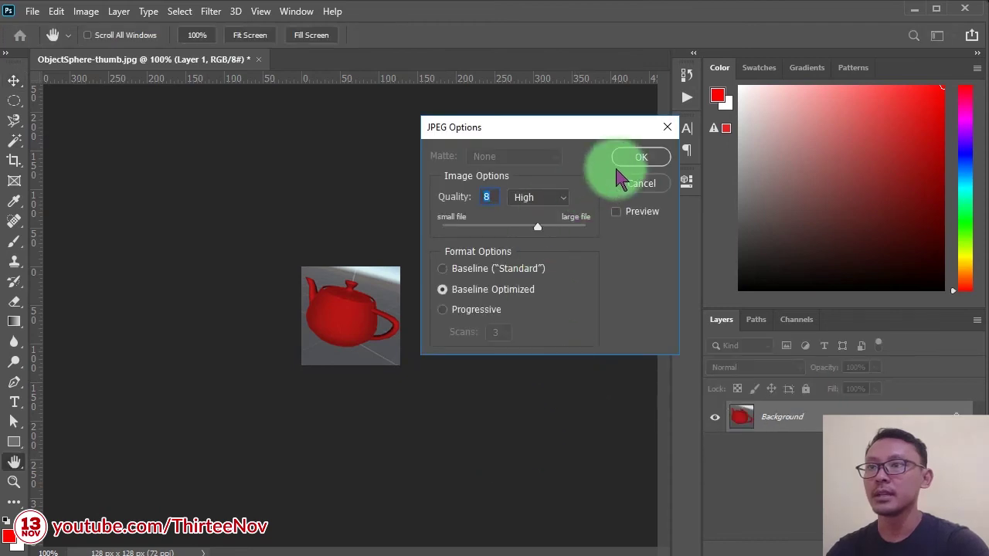
pyautogui.click(640, 158)
# Step: Return to Unity and set ObjectTeapot-thumb's texture type to Sprite (2D and UI), applying the import settings
pyautogui.click(914, 9)
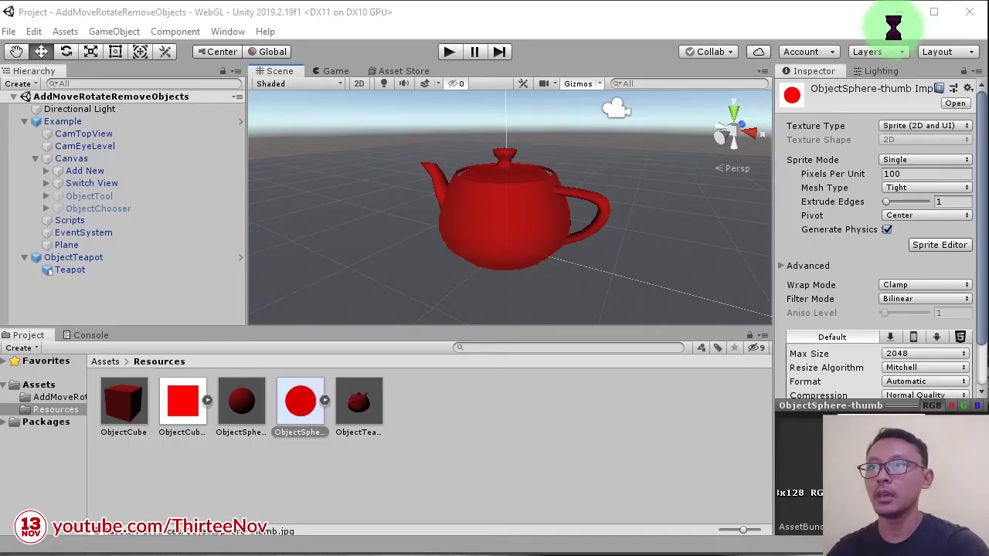
pyautogui.click(436, 476)
pyautogui.click(424, 403)
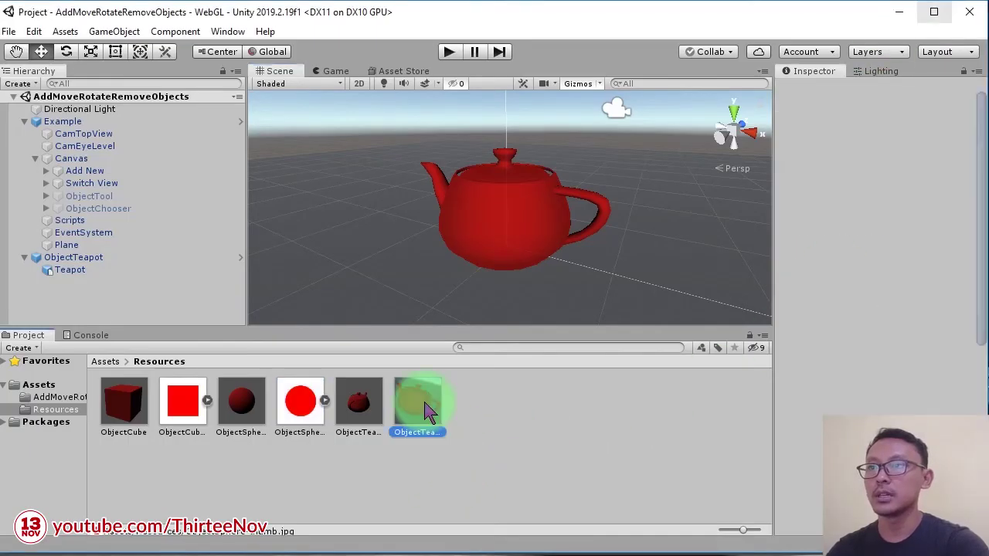
pyautogui.click(911, 128)
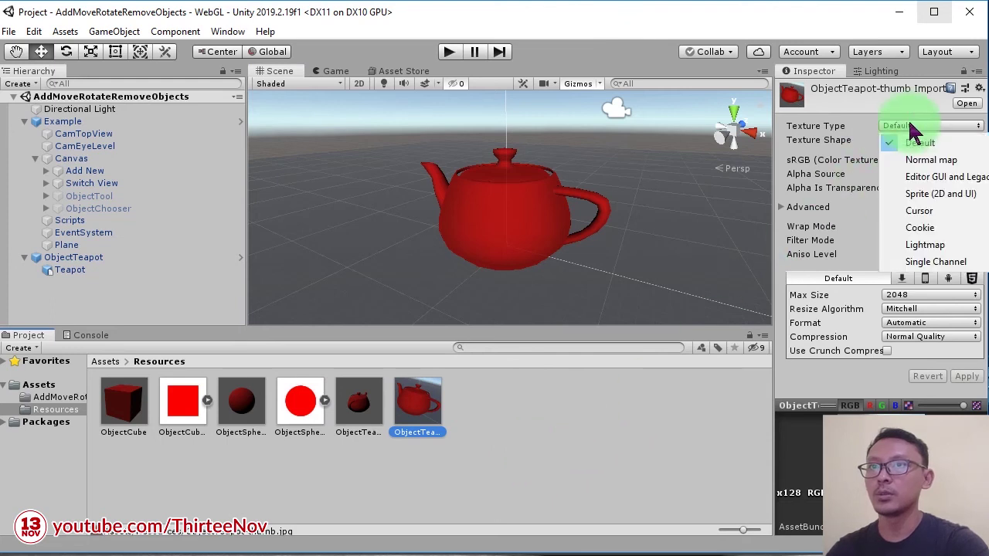
pyautogui.click(943, 195)
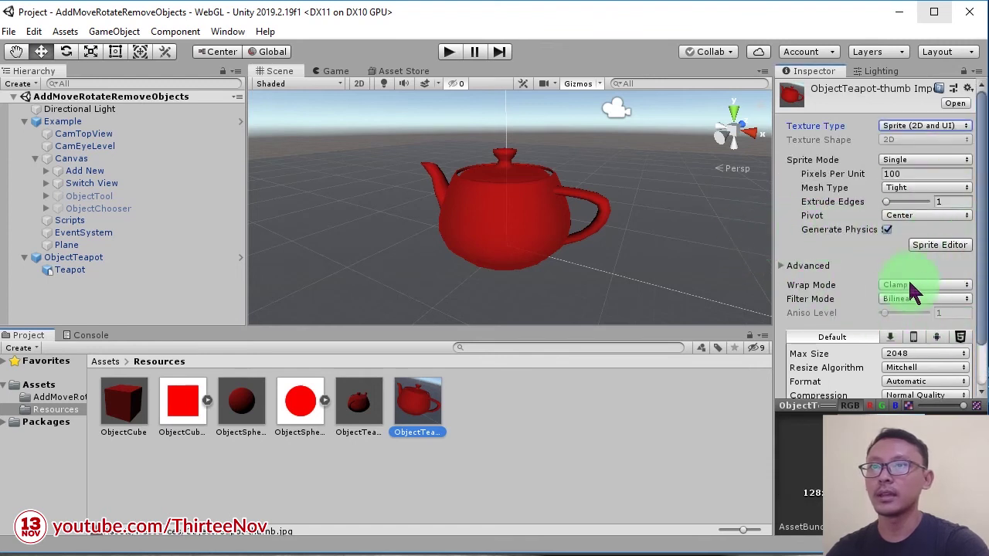
pyautogui.scroll(-2, 829, 316)
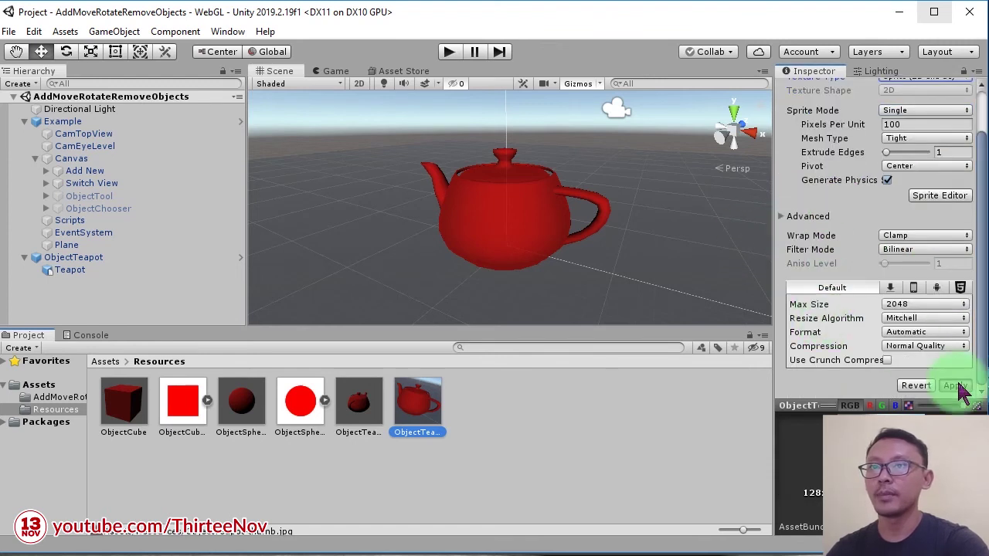
pyautogui.click(551, 467)
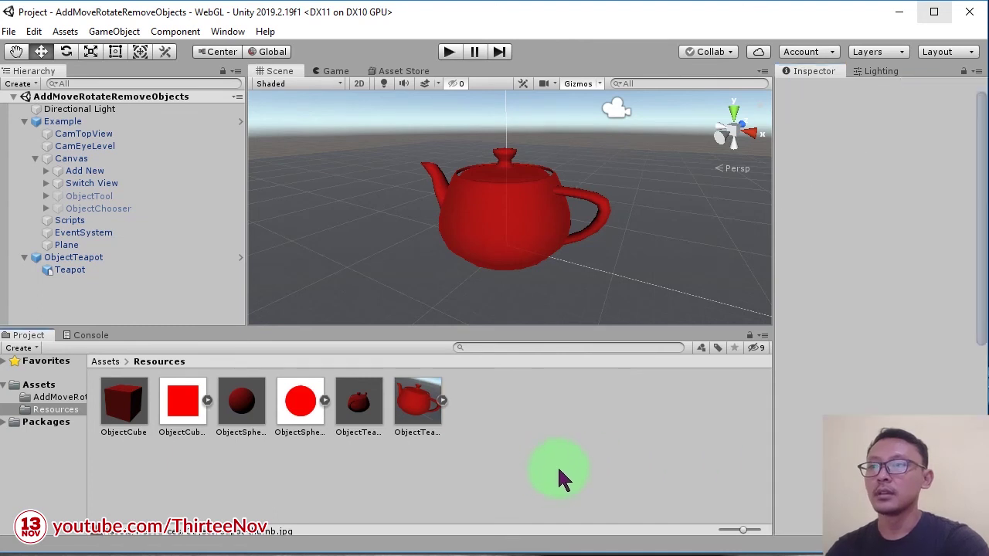
# Step: Set the size of the Available Objects list to 3 in ObjectChooser's Object Chooser script
pyautogui.click(361, 417)
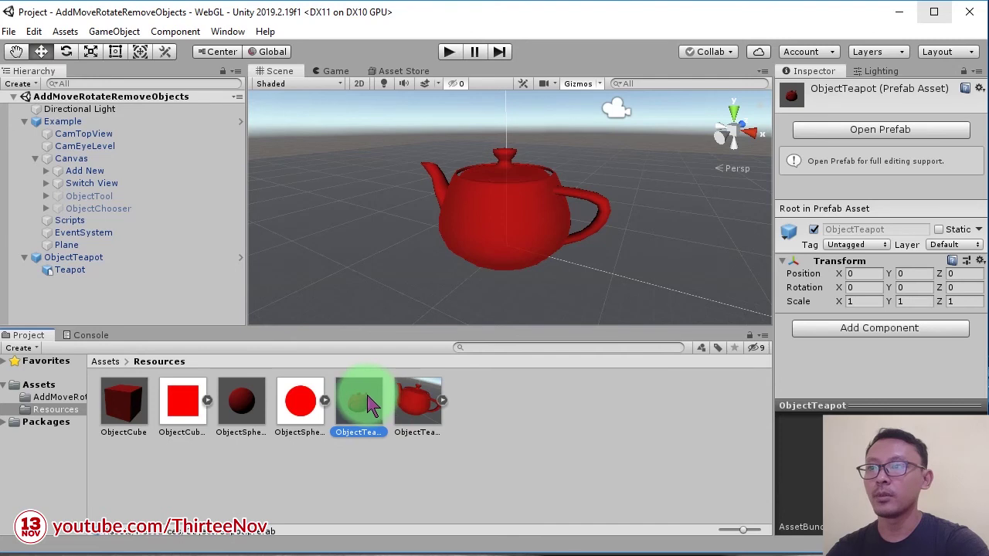
pyautogui.click(416, 402)
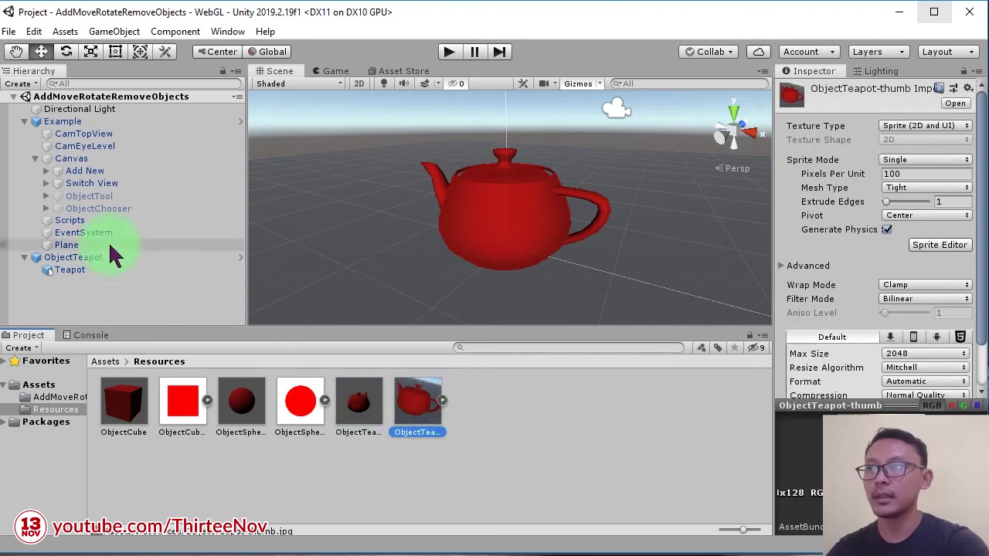
pyautogui.moveTo(65, 175); pyautogui.dragTo(108, 210)
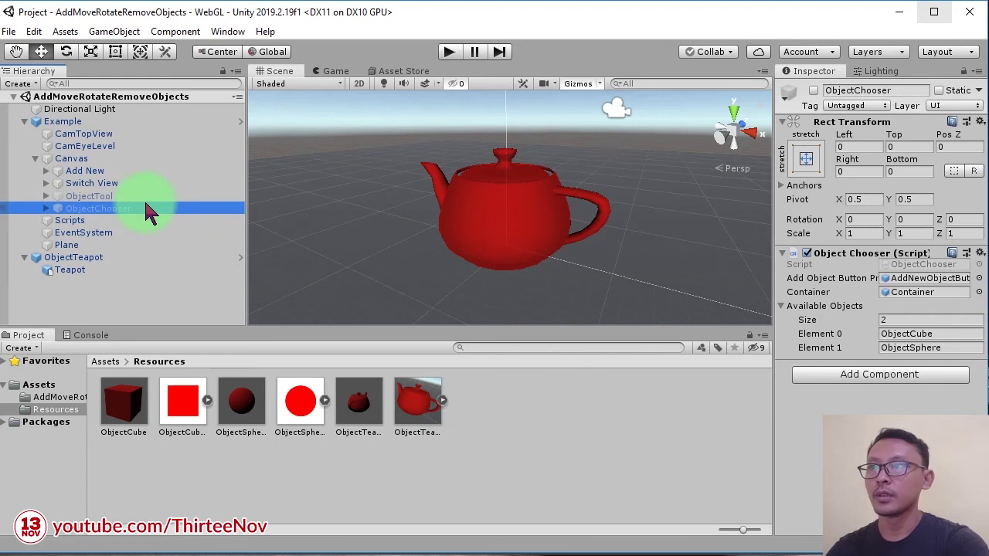
pyautogui.click(918, 333)
pyautogui.click(909, 348)
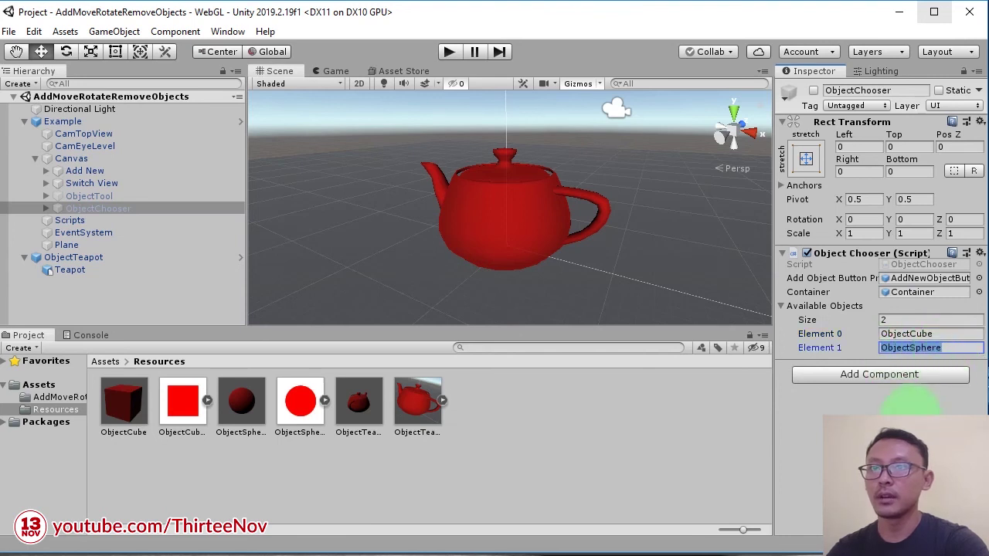
pyautogui.click(897, 321)
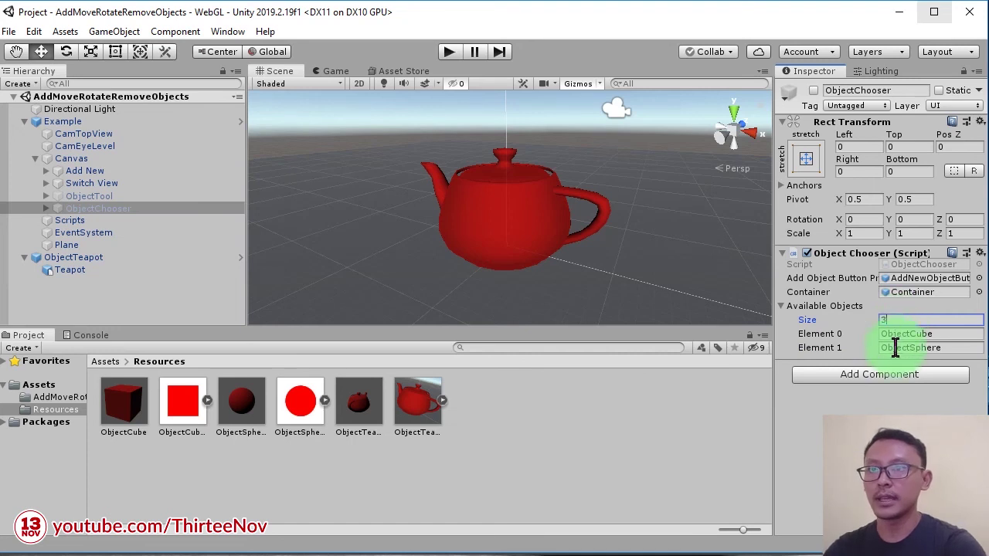
pyautogui.press('Return')
# Step: Set Element 2 of ObjectChooser's Available Objects to ObjectTeapot, copying the name from the prefab in Resources
pyautogui.click(925, 362)
pyautogui.click(357, 417)
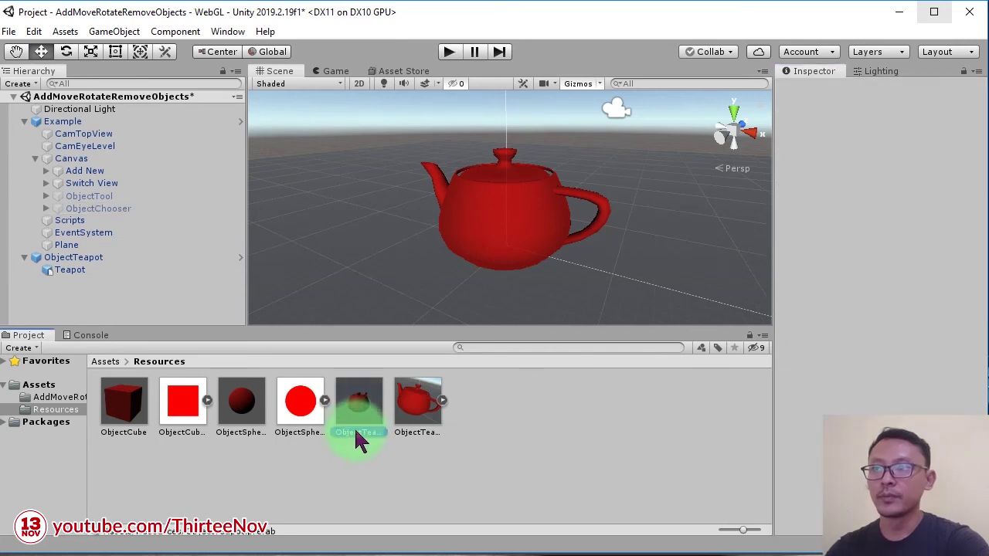
pyautogui.click(354, 426)
pyautogui.click(346, 426)
pyautogui.hotkey('ctrl', 'c')
pyautogui.moveTo(348, 431); pyautogui.dragTo(107, 217)
pyautogui.click(891, 361)
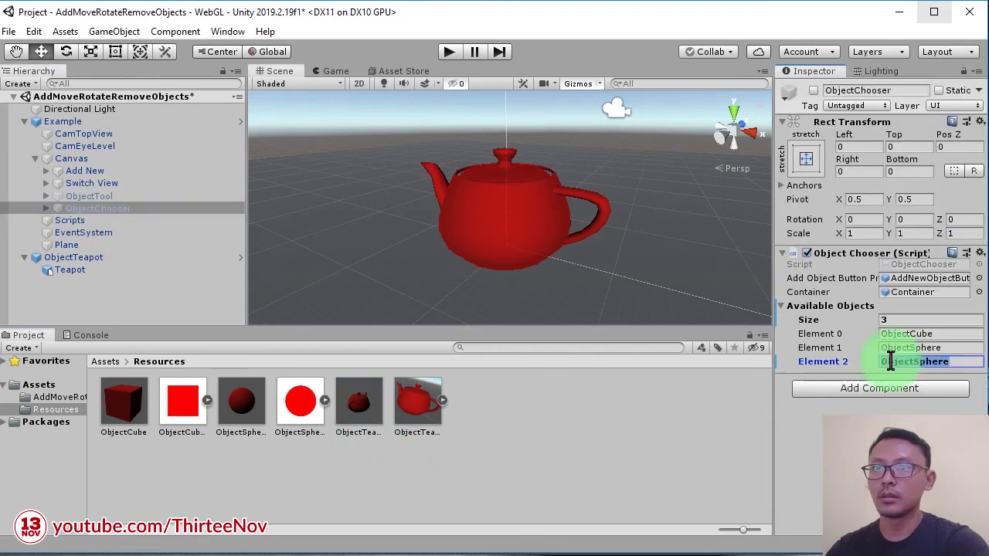
pyautogui.rightClick(890, 363)
pyautogui.click(929, 402)
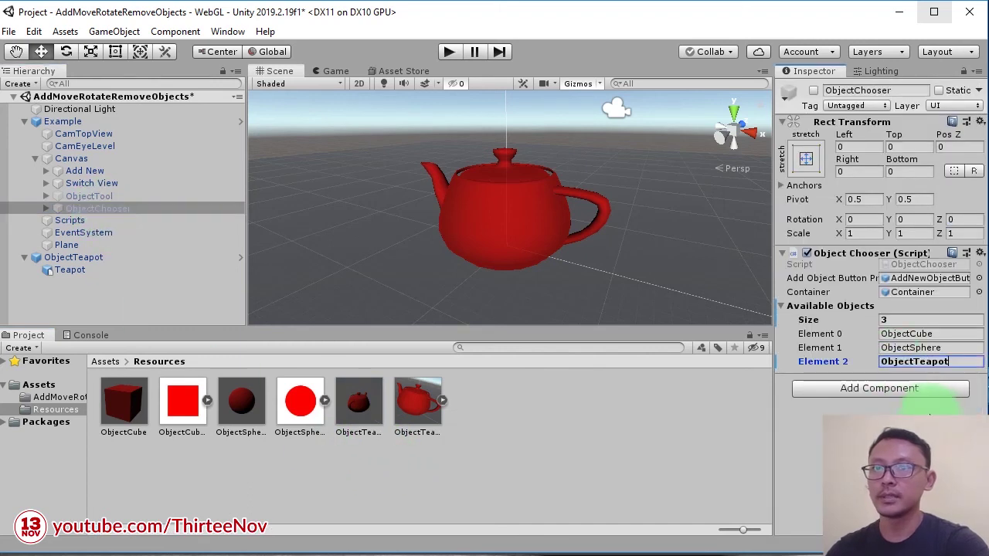
# Step: Run the scene and, in the top view, add the teapot through the object chooser
pyautogui.hotkey('ctrl', 'p')
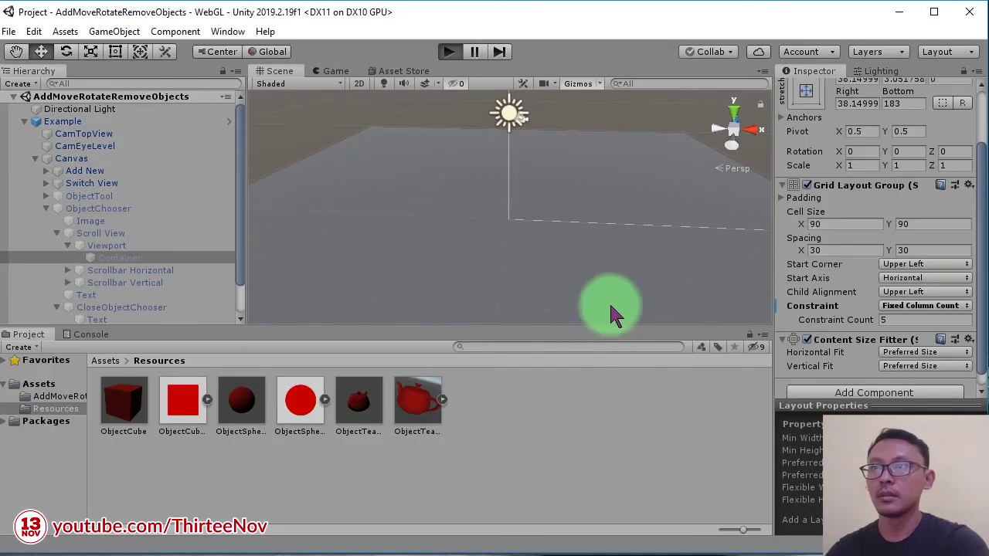
pyautogui.hotkey('ctrl', 'p')
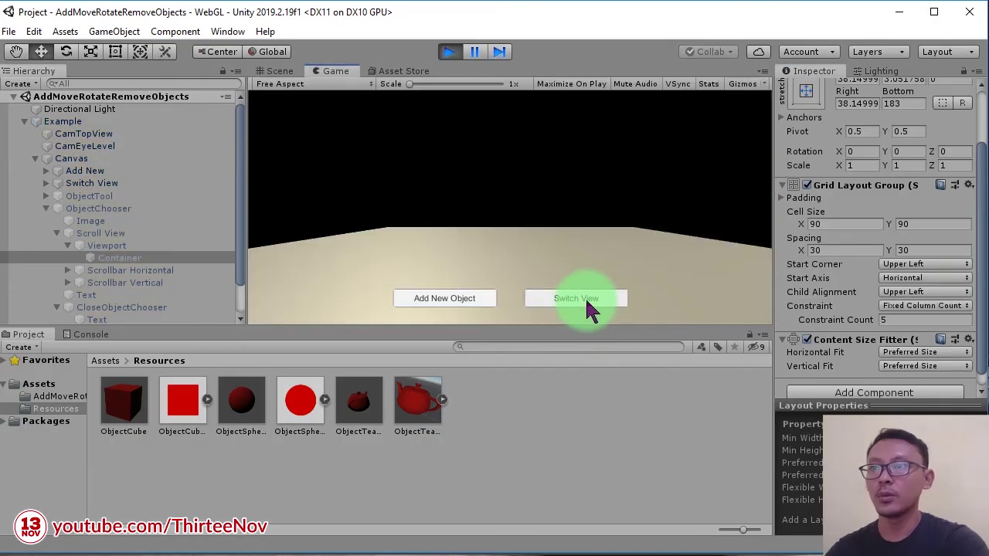
pyautogui.click(585, 301)
pyautogui.click(475, 296)
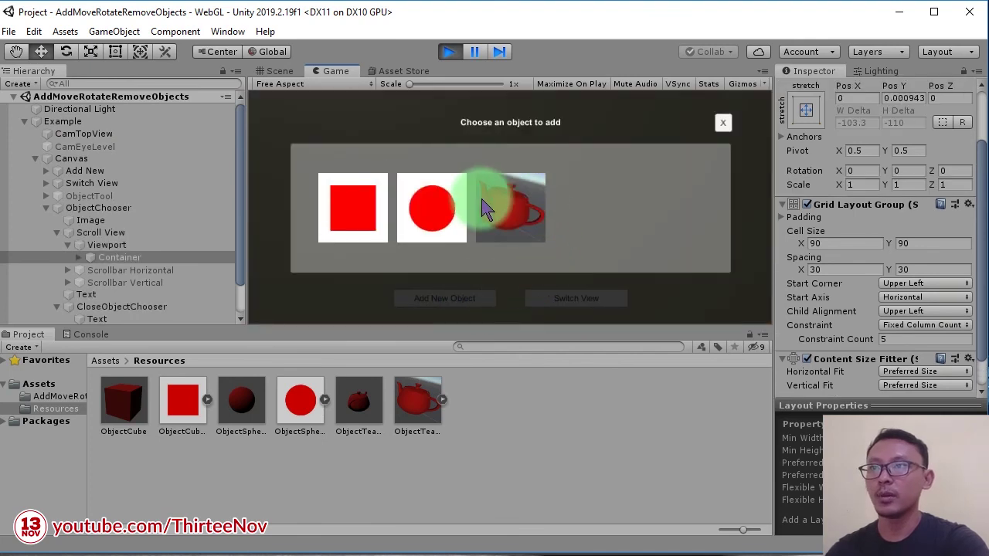
pyautogui.click(504, 213)
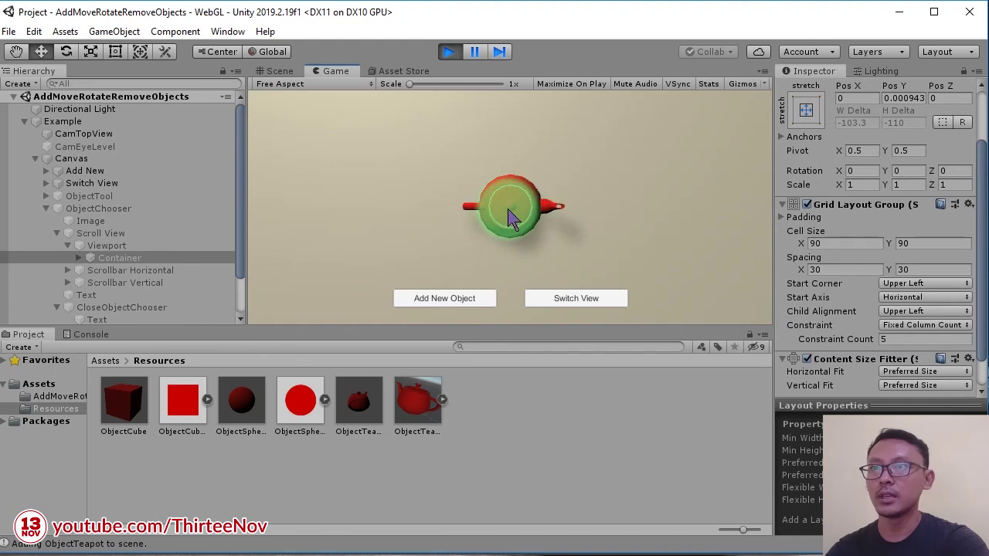
# Step: Test moving the teapot around the plane and rotating it left and right in the running scene
pyautogui.moveTo(512, 214); pyautogui.dragTo(392, 132)
pyautogui.click(395, 111)
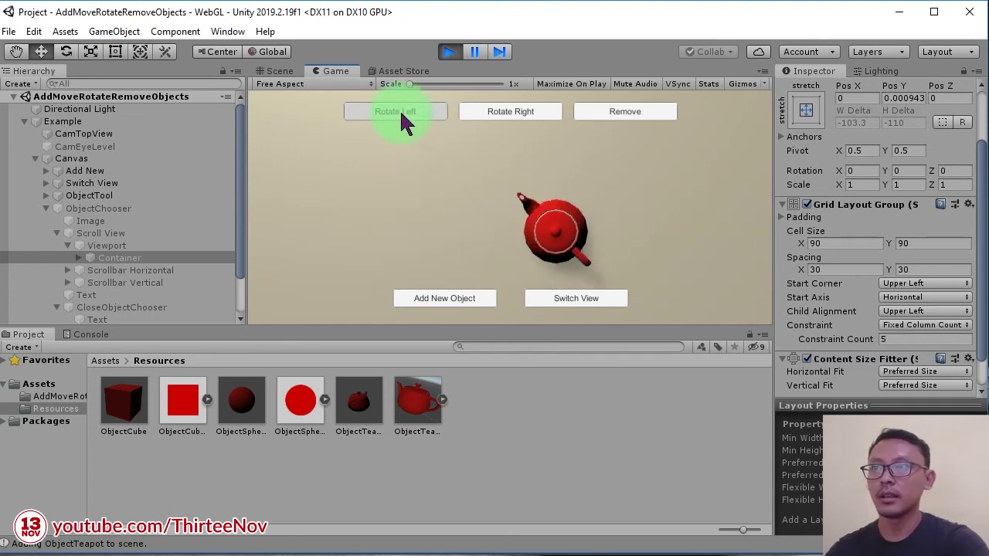
pyautogui.click(509, 111)
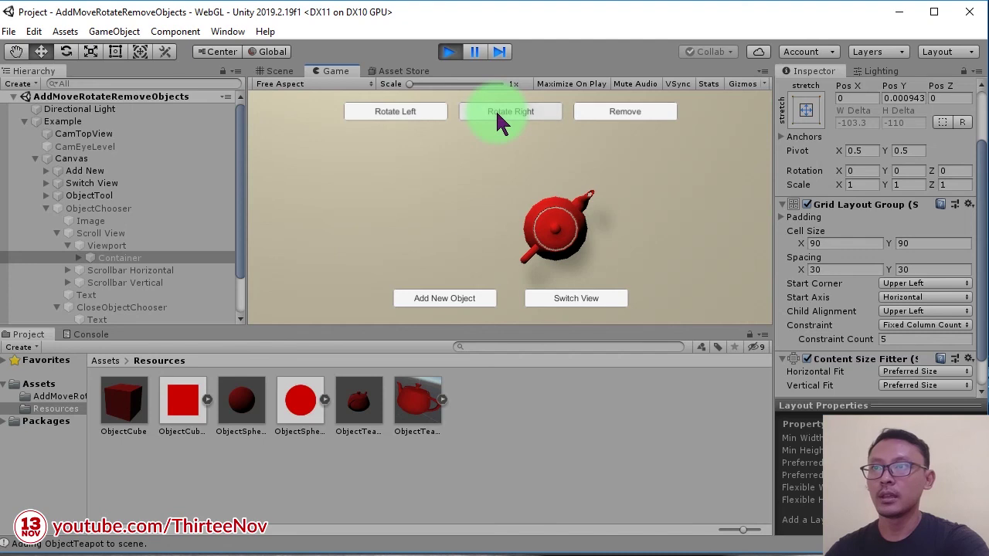
pyautogui.moveTo(555, 225); pyautogui.dragTo(444, 183)
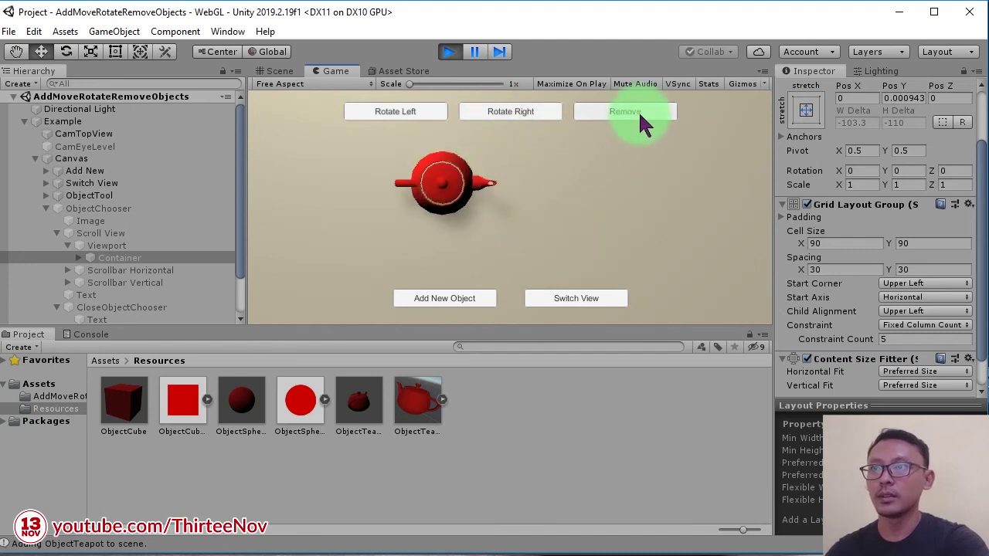
# Step: Remove the teapot from the running scene, and add a cube placed in the plane's upper-left area
pyautogui.click(640, 118)
pyautogui.click(456, 300)
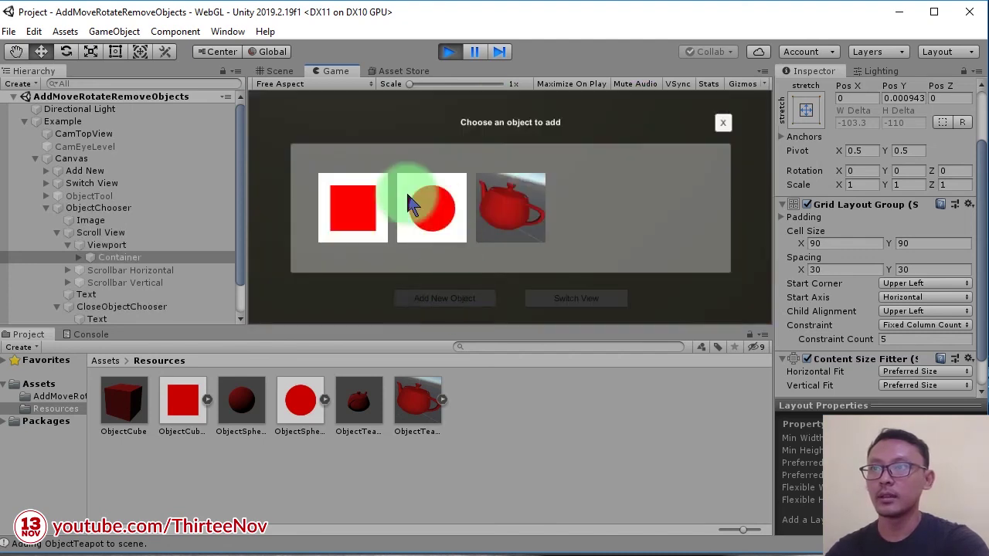
pyautogui.click(384, 194)
pyautogui.moveTo(488, 230); pyautogui.dragTo(340, 157)
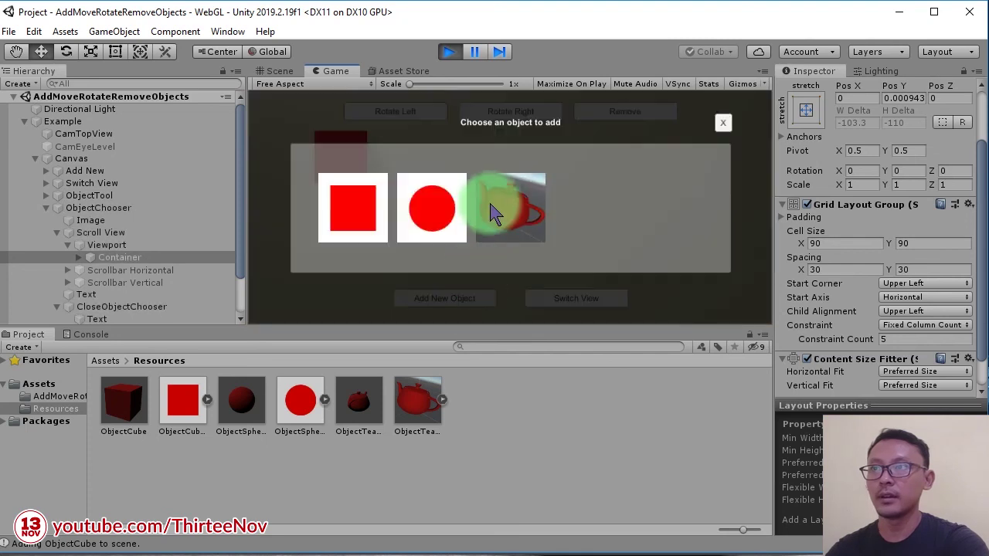
# Step: Add a sphere and another teapot to the running scene from the object chooser
pyautogui.click(432, 208)
pyautogui.click(478, 297)
pyautogui.click(531, 205)
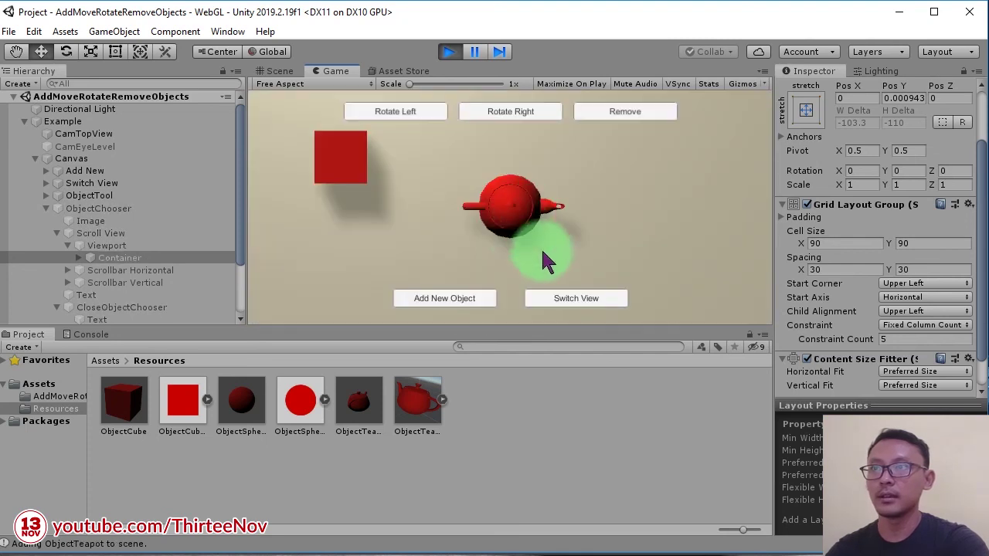
# Step: Rearrange the objects with the cube on the left and the teapot beside the sphere, rotating the cube left and the teapot right
pyautogui.click(417, 222)
pyautogui.click(337, 172)
pyautogui.click(324, 205)
pyautogui.click(407, 115)
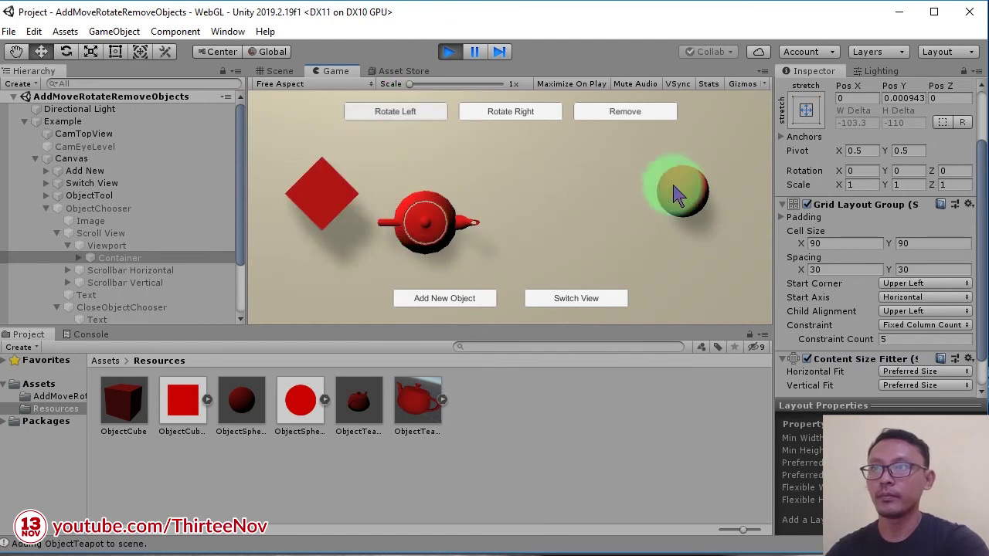
pyautogui.moveTo(686, 193); pyautogui.dragTo(702, 252)
pyautogui.moveTo(447, 225); pyautogui.dragTo(622, 224)
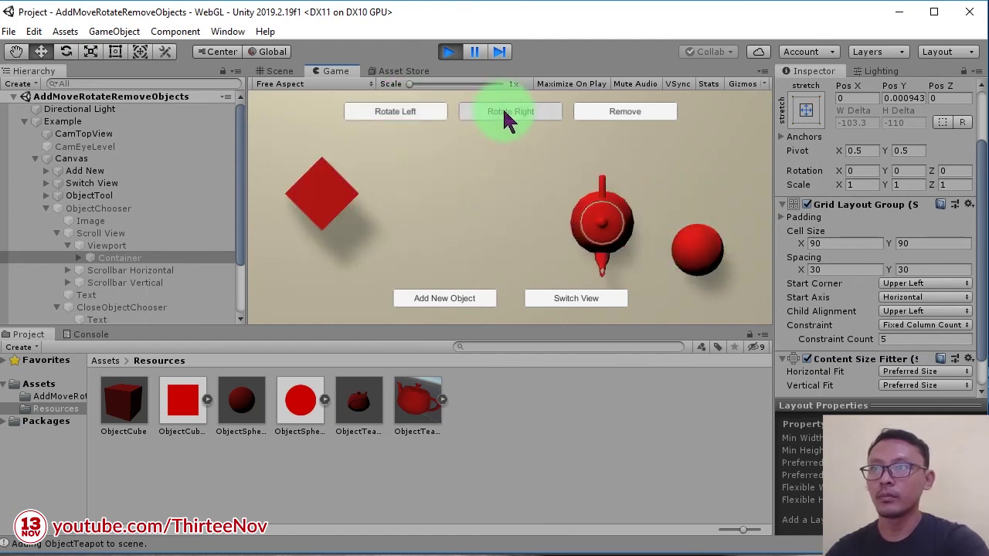
# Step: Switch the running scene repeatedly between the eye-level and top views to check the placed objects, ending in the top view
pyautogui.click(579, 303)
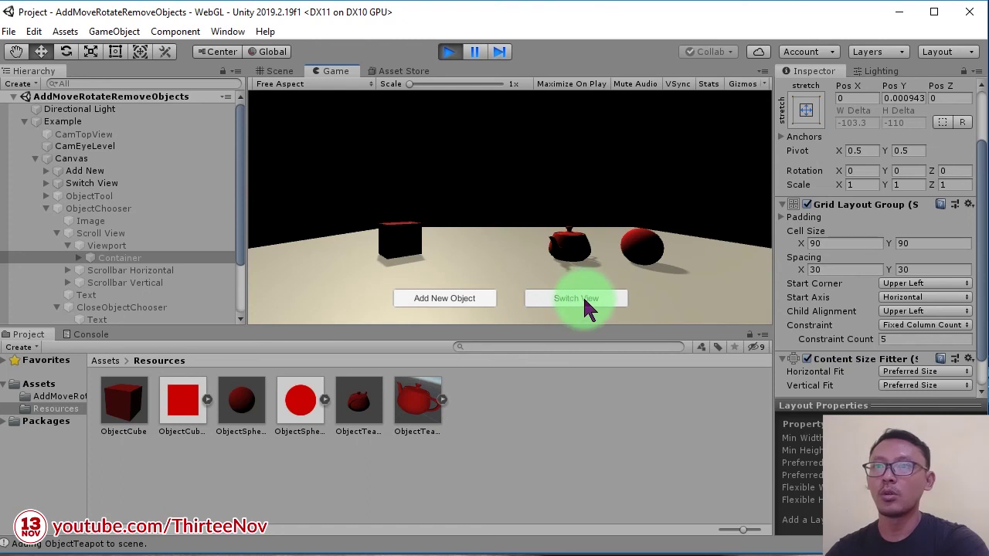
pyautogui.click(582, 298)
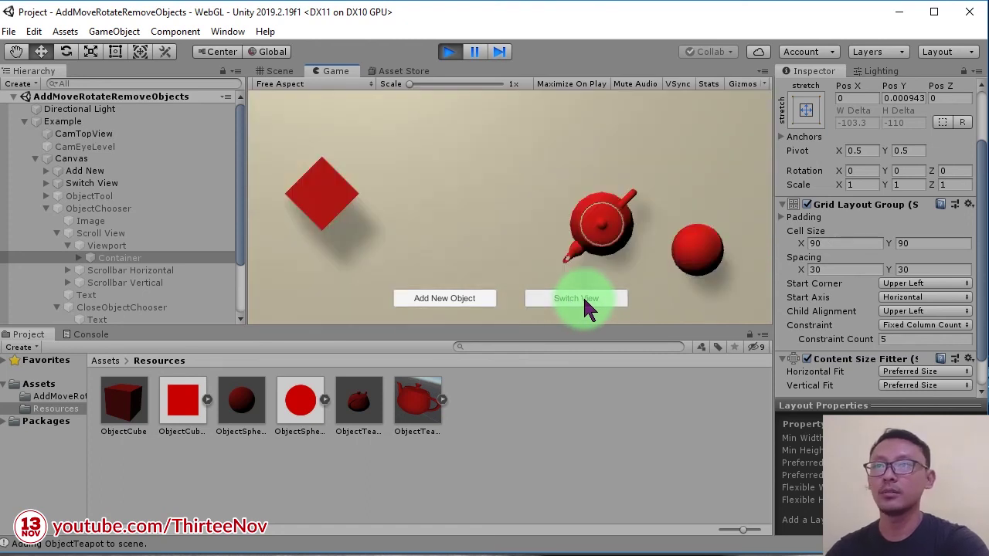
pyautogui.click(584, 300)
pyautogui.click(584, 300)
pyautogui.click(584, 300)
pyautogui.click(584, 300)
pyautogui.click(584, 300)
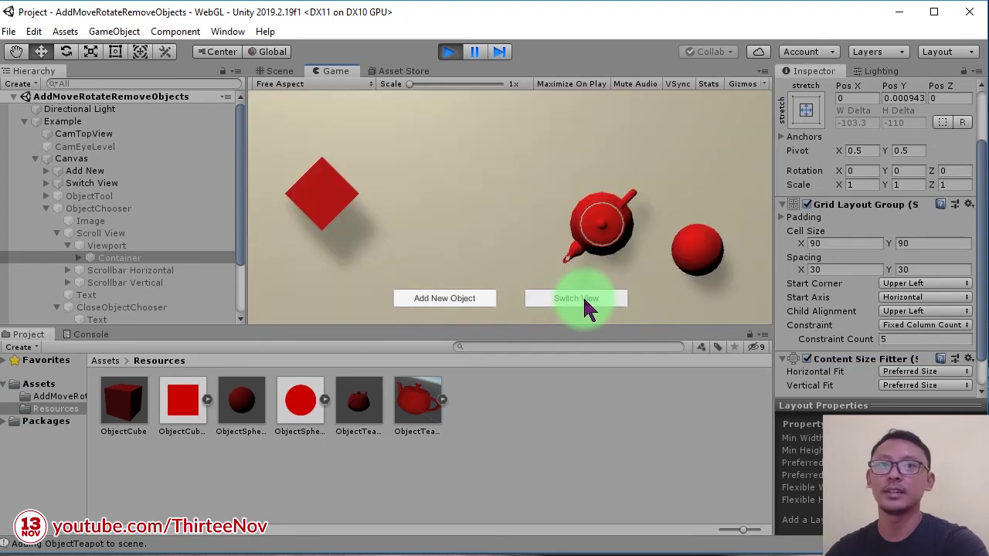